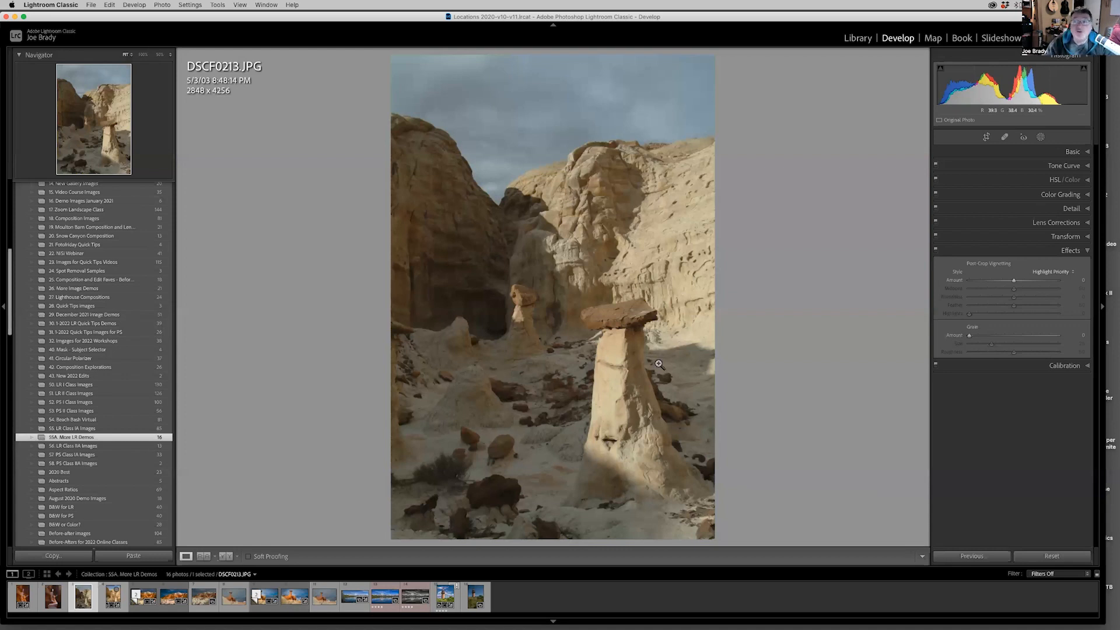
Adjust the photo's basic tones and colour: Highlights -31, Shadows +82, Vibrance +30 and Saturation +17.
left_click(1075, 152)
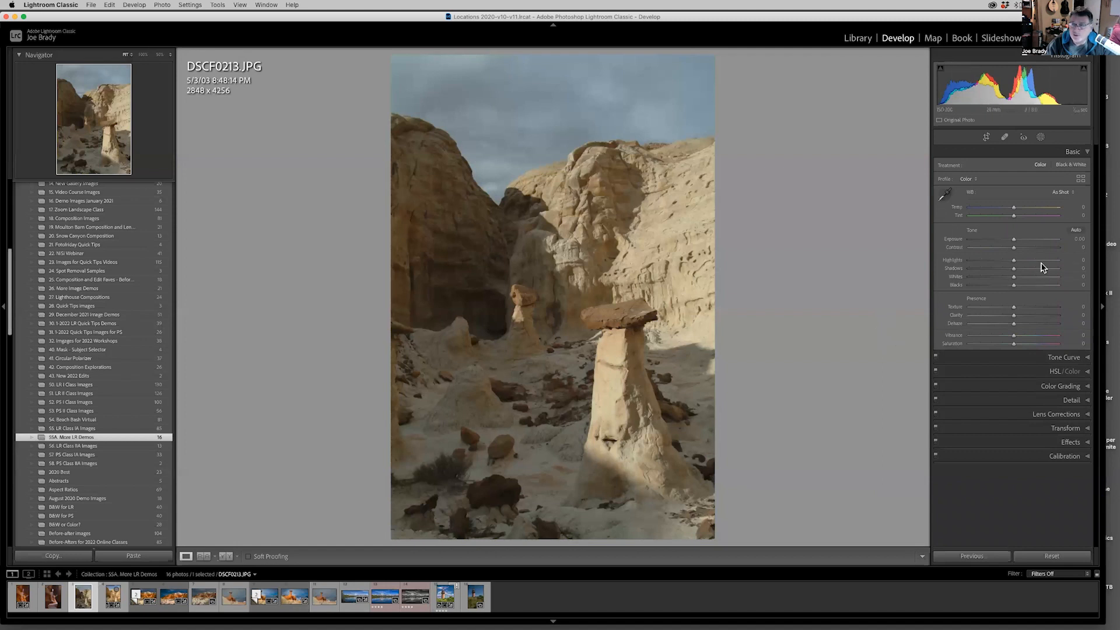
left_click_drag(1037, 274, 1042, 271)
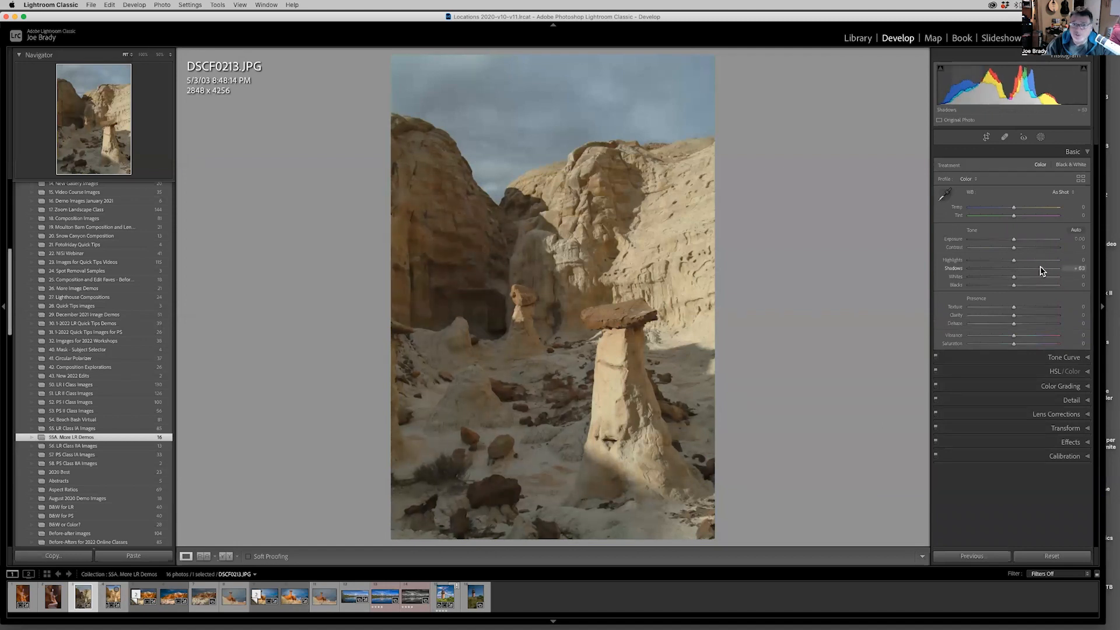
left_click(1000, 261)
left_click(1028, 336)
left_click(1026, 343)
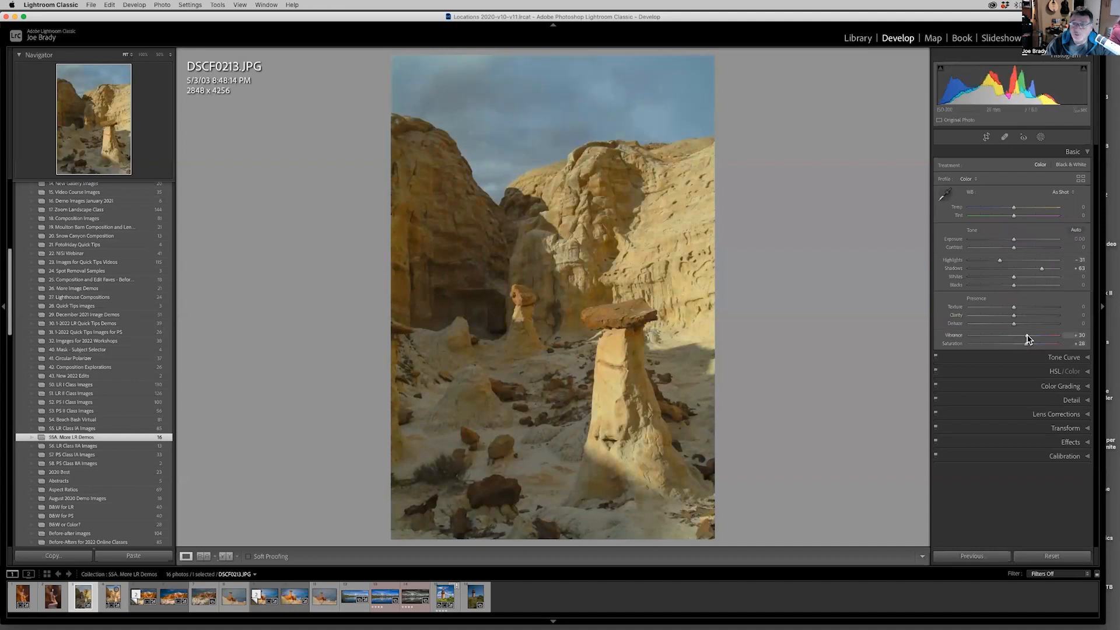
left_click_drag(1025, 344, 1022, 347)
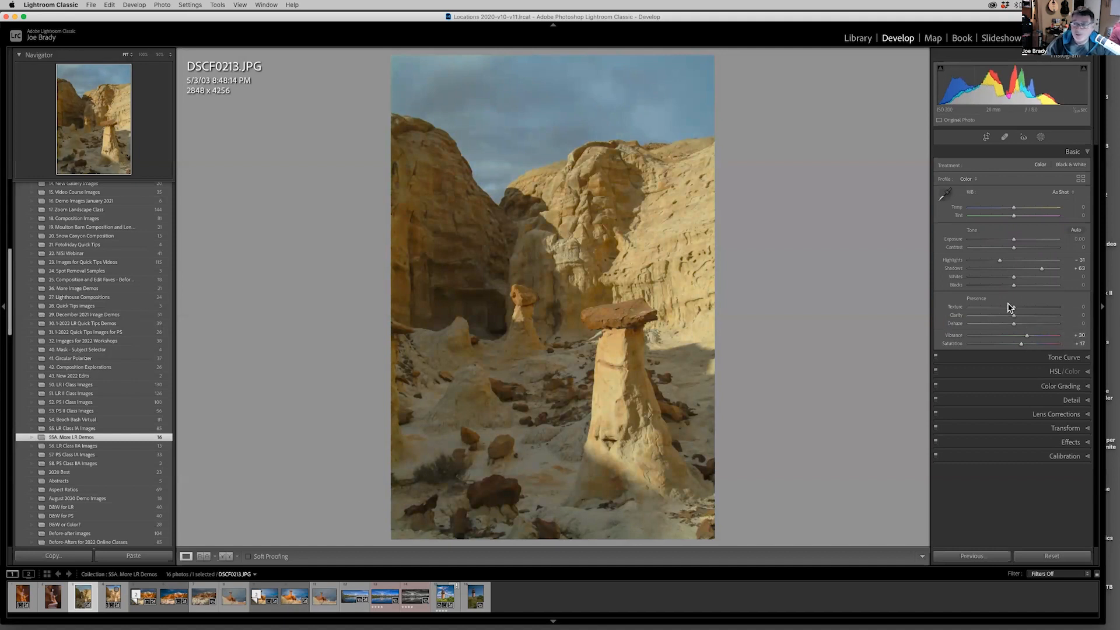
left_click_drag(1042, 269, 1050, 272)
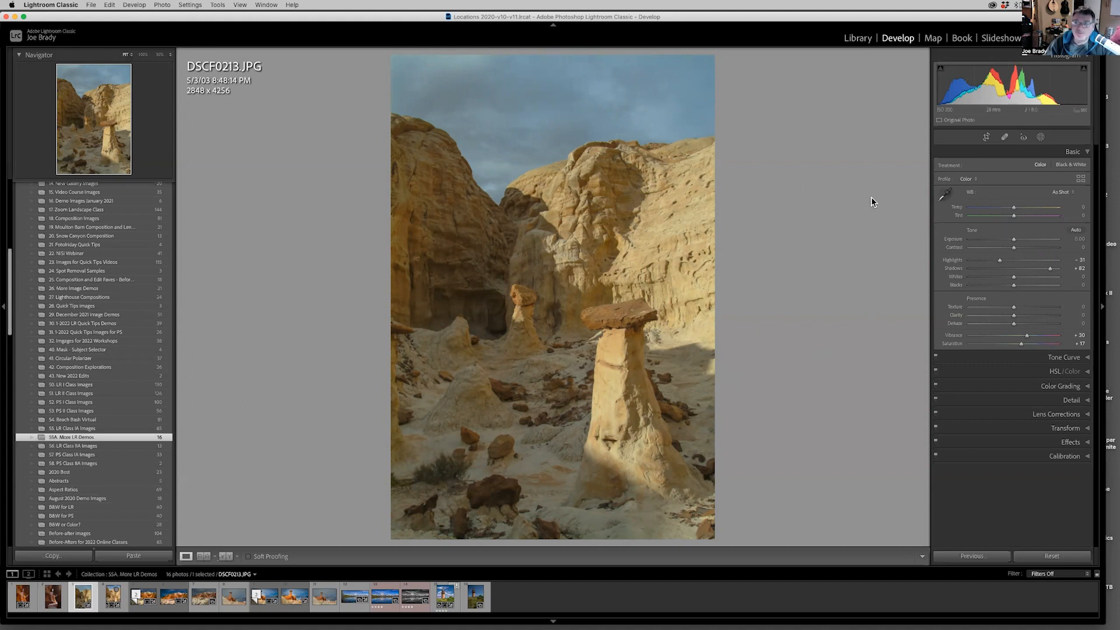
Create a Select Sky mask and set its Exposure to 0.22 and Dehaze to 41.
left_click(1040, 139)
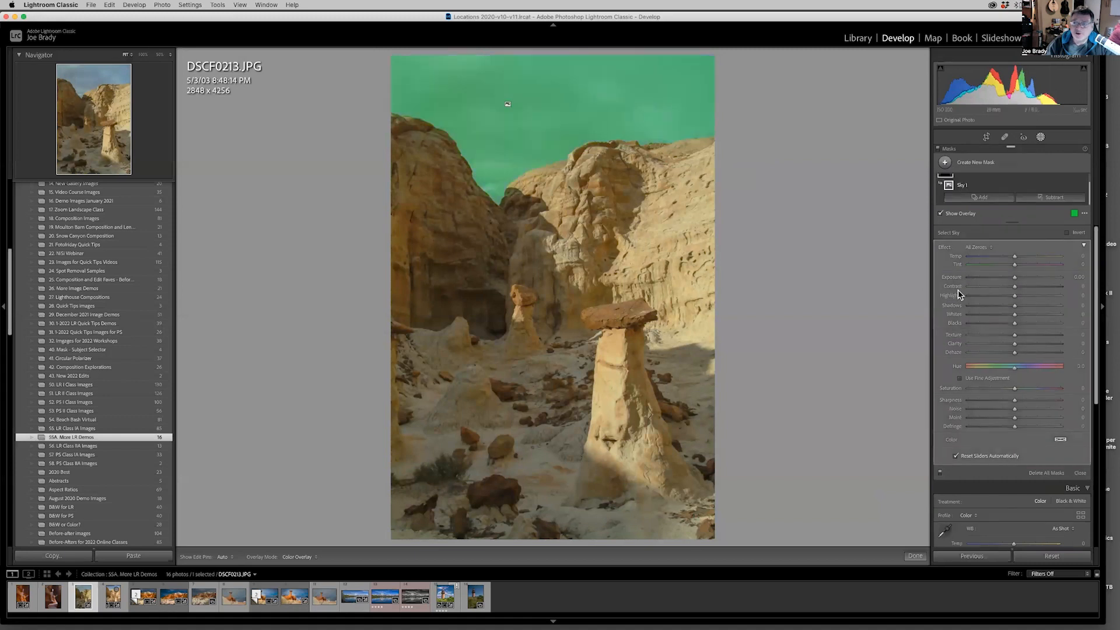
left_click_drag(1013, 277, 1017, 281)
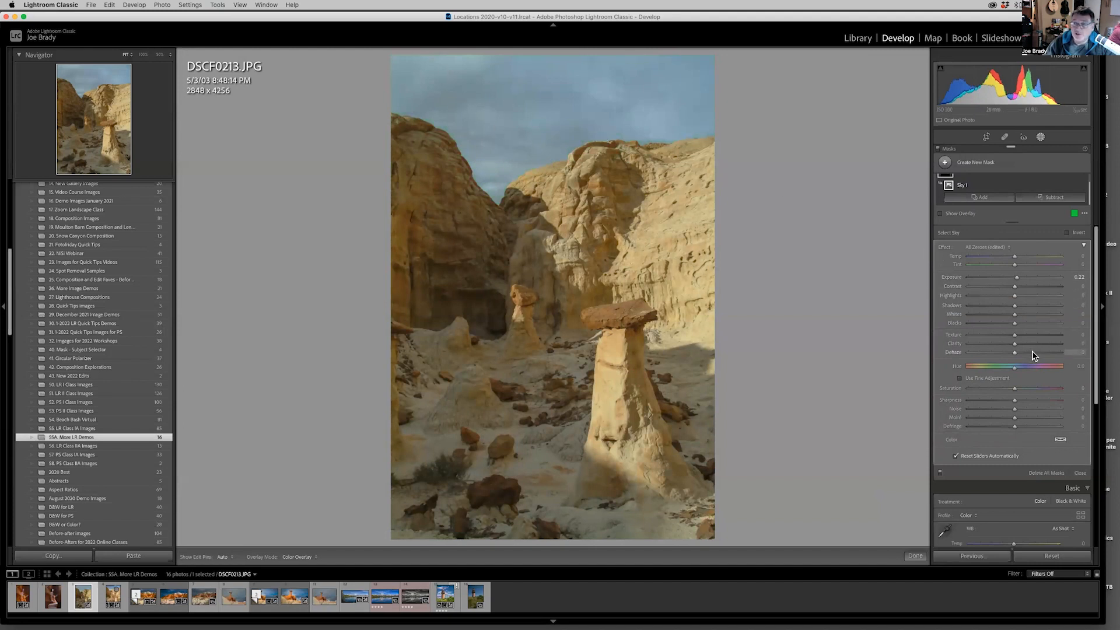
left_click_drag(1032, 354, 1034, 354)
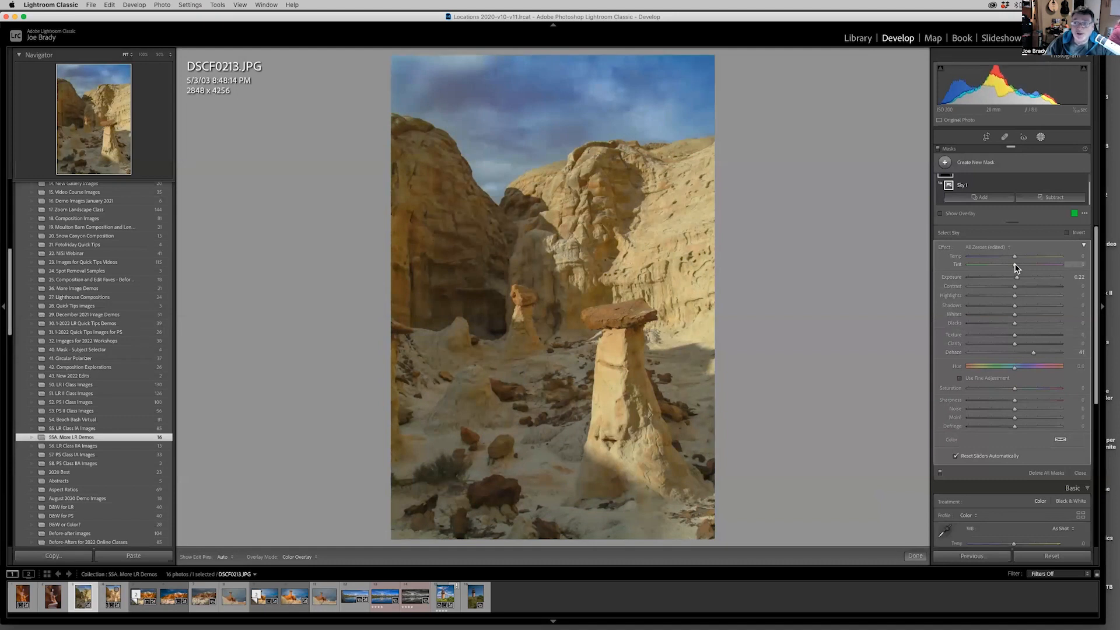
Refine the sky mask's colour with Temp -3, Tint -7 and Saturation -7.
left_click_drag(1013, 264, 1010, 263)
left_click_drag(1011, 263, 1012, 261)
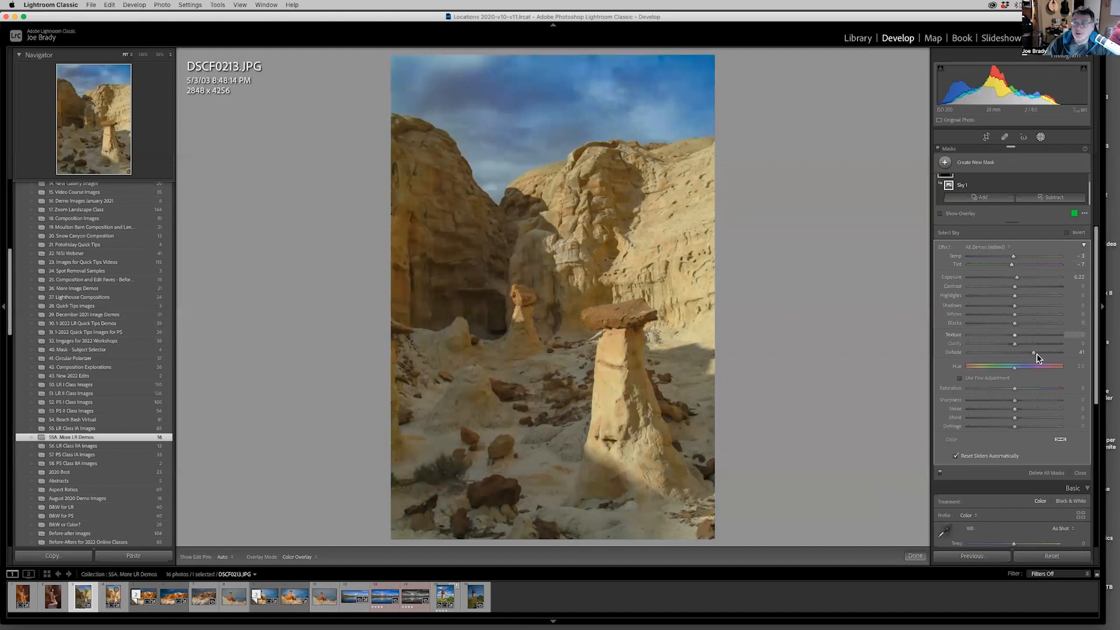
left_click_drag(1015, 389, 1011, 389)
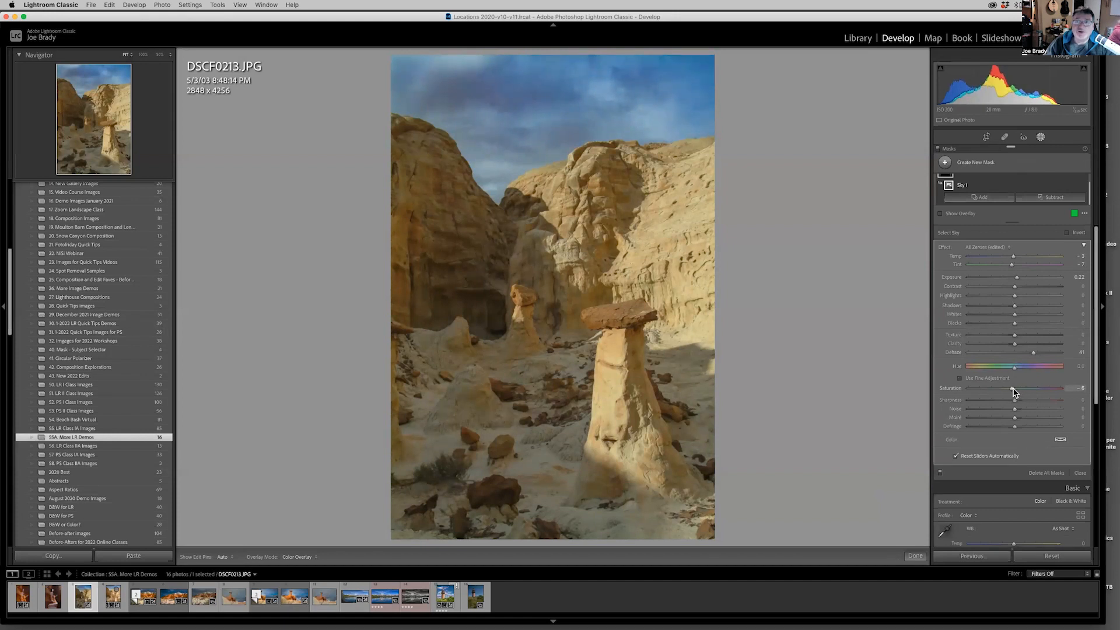
left_click_drag(1012, 389, 1011, 390)
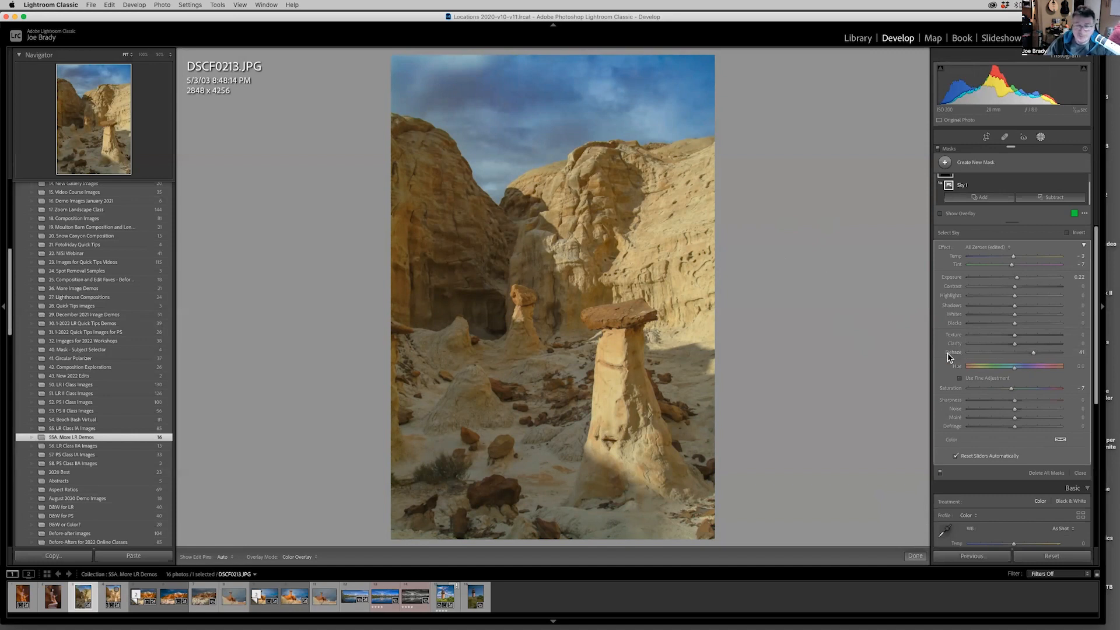
Start a brush mask with Auto Mask, size 22 and flow 100, and paint over the shaded cliffs and central rock wall.
key("o")
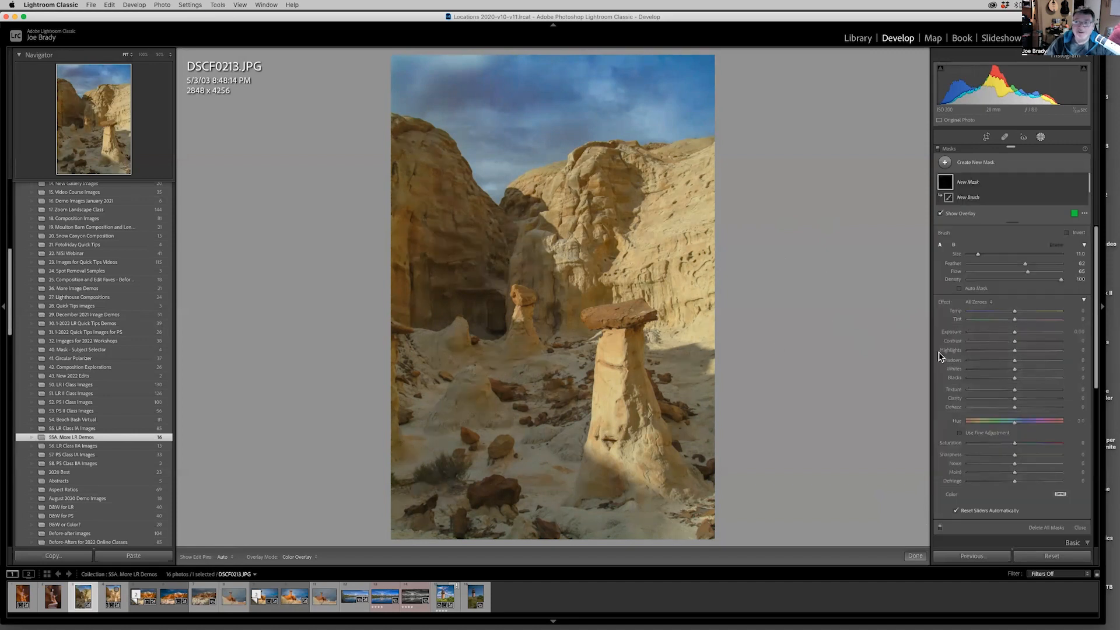
left_click(959, 288)
key("bracketright")
key("bracketright")
key("bracketright")
key("bracketright")
key("bracketright")
key("bracketright")
key("bracketright")
key("bracketright")
key("bracketright")
key("bracketright")
key("bracketright")
mouse_move(416, 167)
left_mouse_down()
mouse_move(466, 263)
mouse_move(460, 324)
left_mouse_up()
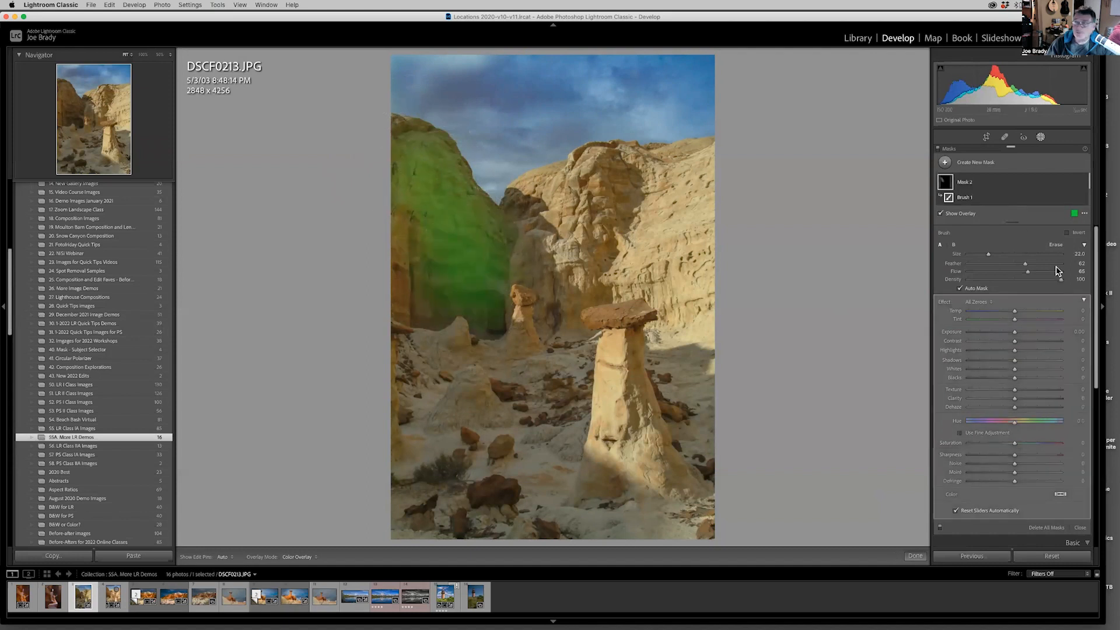
left_click_drag(1027, 271, 1076, 274)
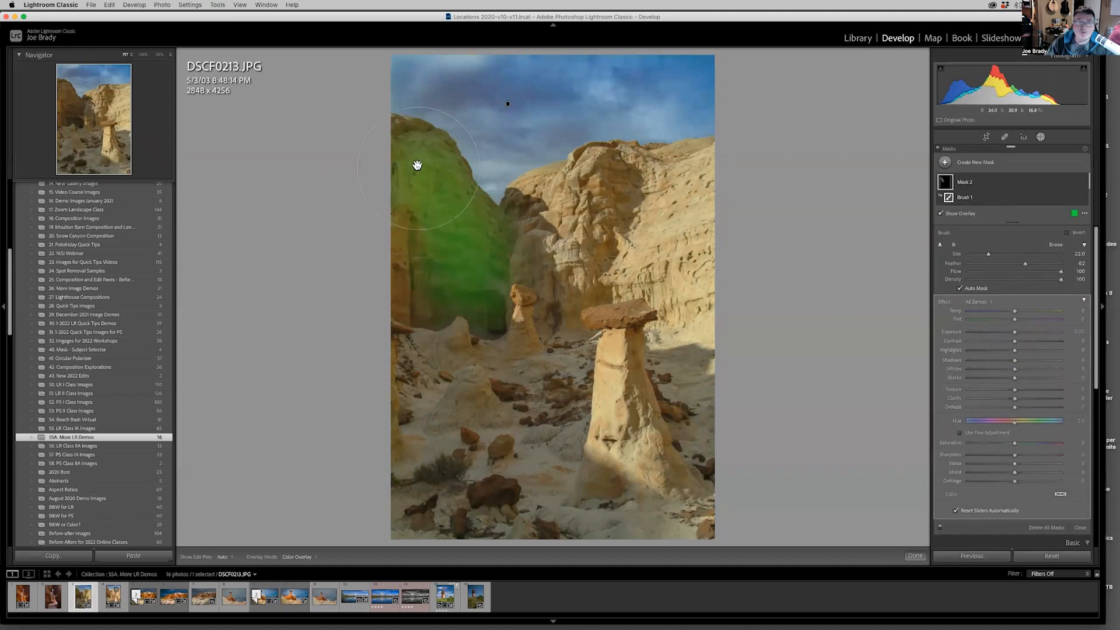
mouse_move(415, 164)
left_mouse_down()
mouse_move(461, 216)
mouse_move(470, 275)
mouse_move(435, 303)
mouse_move(426, 274)
mouse_move(512, 260)
mouse_move(569, 315)
mouse_move(540, 274)
mouse_move(618, 280)
mouse_move(585, 200)
left_mouse_up()
left_click(611, 168)
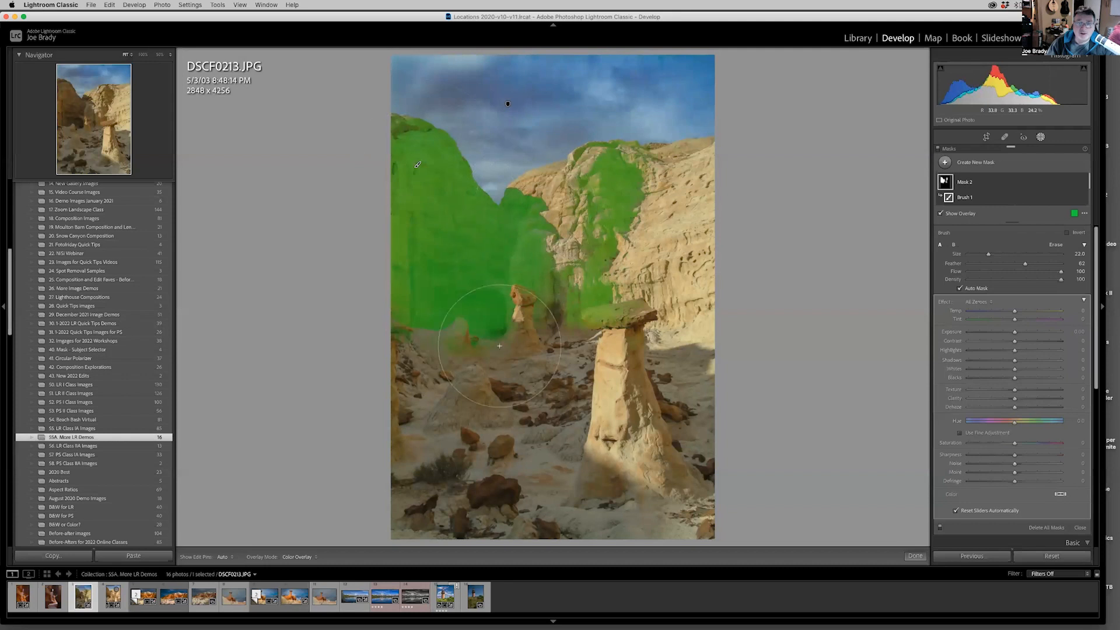
Extend the brush mask over the shaded foreground ground, rocks and the small background hoodoo.
mouse_move(500, 345)
left_mouse_down()
mouse_move(443, 391)
mouse_move(449, 409)
mouse_move(513, 426)
mouse_move(557, 408)
mouse_move(554, 495)
mouse_move(468, 511)
mouse_move(414, 501)
mouse_move(496, 513)
mouse_move(452, 522)
mouse_move(423, 504)
mouse_move(411, 370)
mouse_move(483, 406)
left_mouse_up()
key("h")
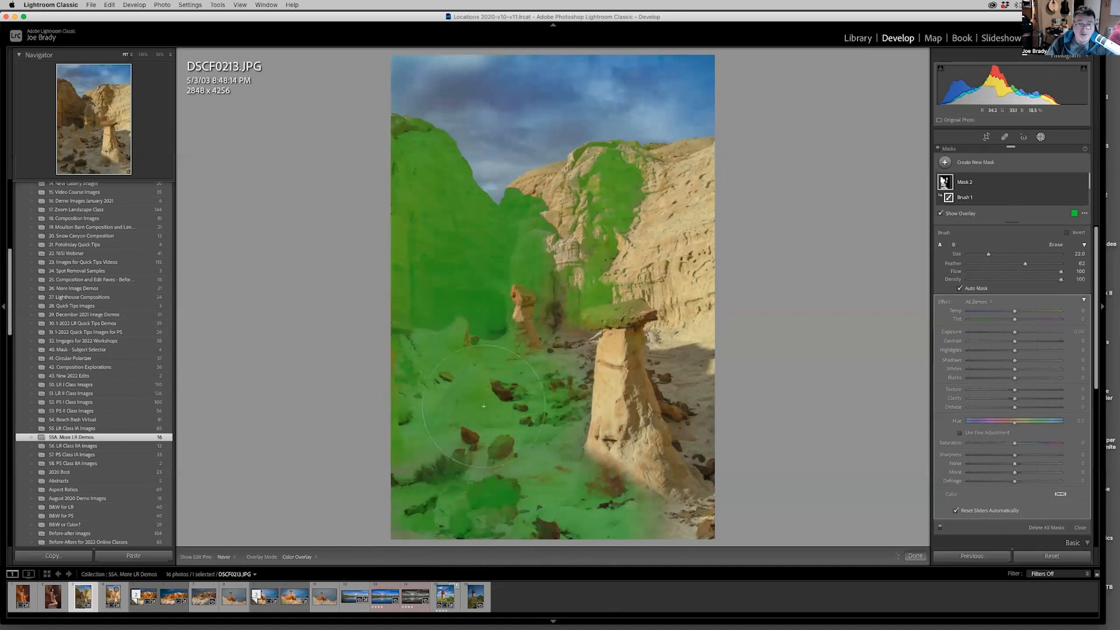
key("h")
mouse_move(525, 320)
left_mouse_down()
mouse_move(505, 274)
mouse_move(525, 297)
mouse_move(524, 354)
left_mouse_up()
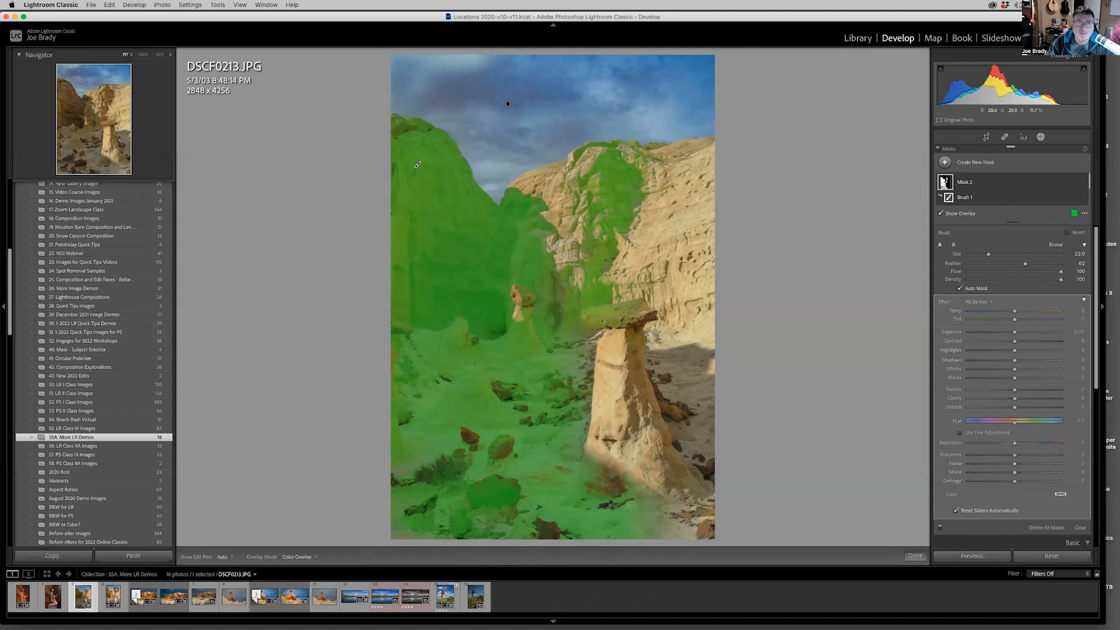
left_click_drag(426, 507, 437, 530)
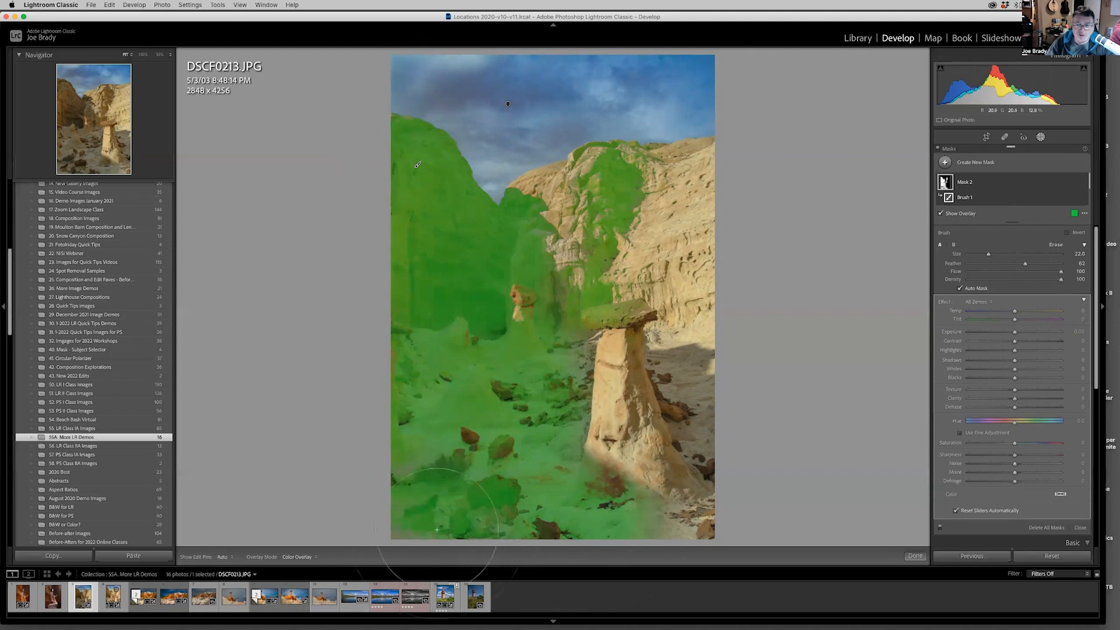
left_click(554, 529)
Brighten and cool the brushed shadow areas with Exposure 1.12 and Temp -6, and finish masking.
left_click_drag(1016, 336, 1028, 336)
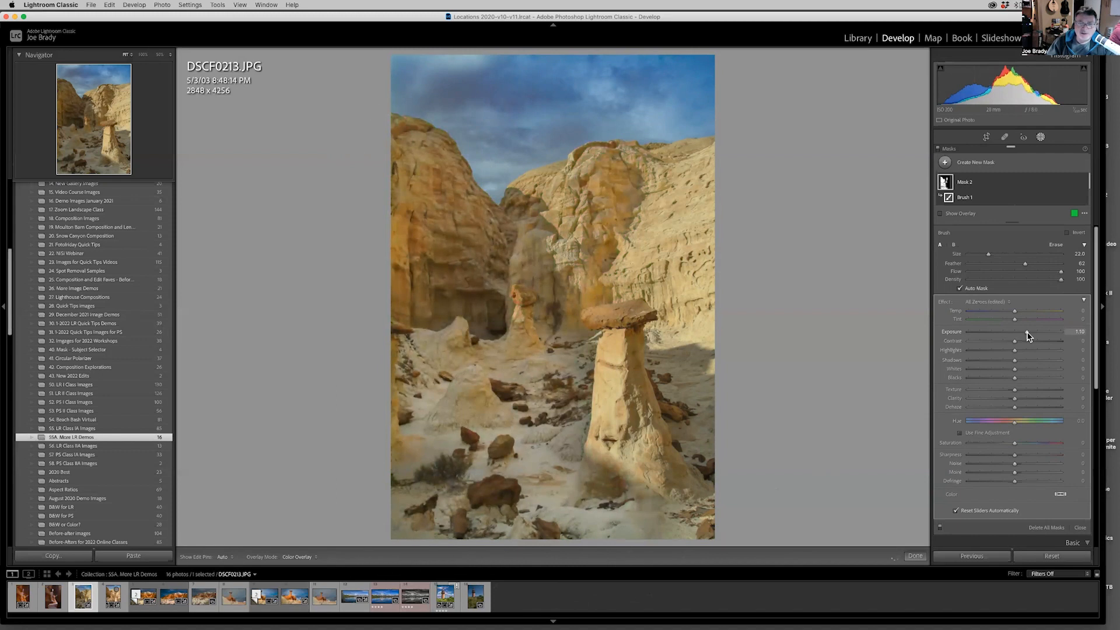
left_click_drag(1026, 333, 1012, 314)
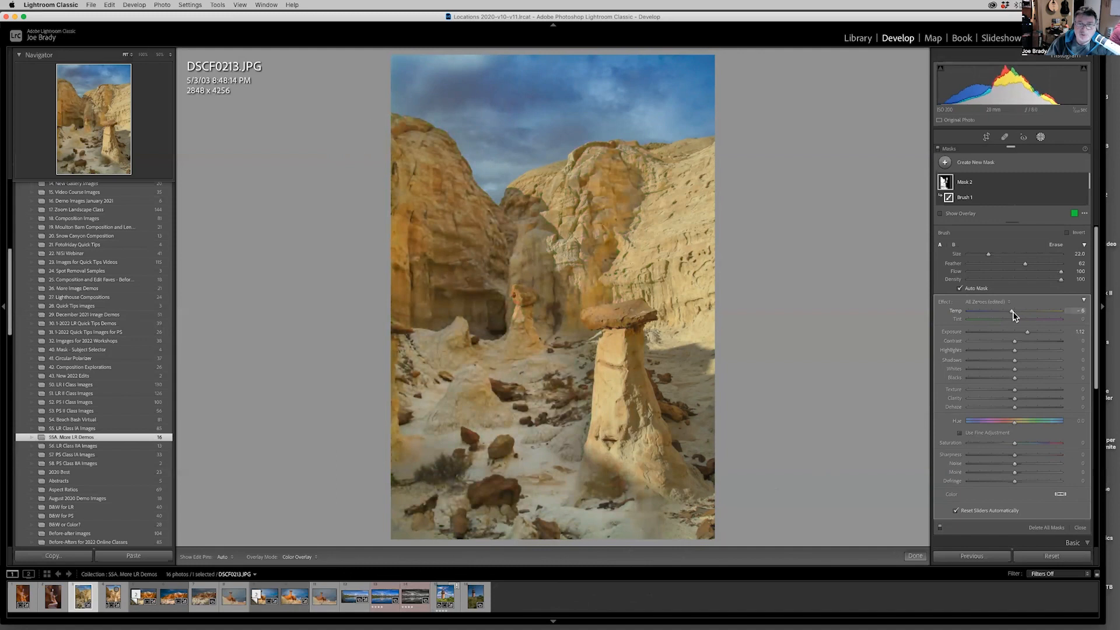
left_click_drag(1011, 316, 1010, 316)
left_click_drag(1010, 316, 1011, 316)
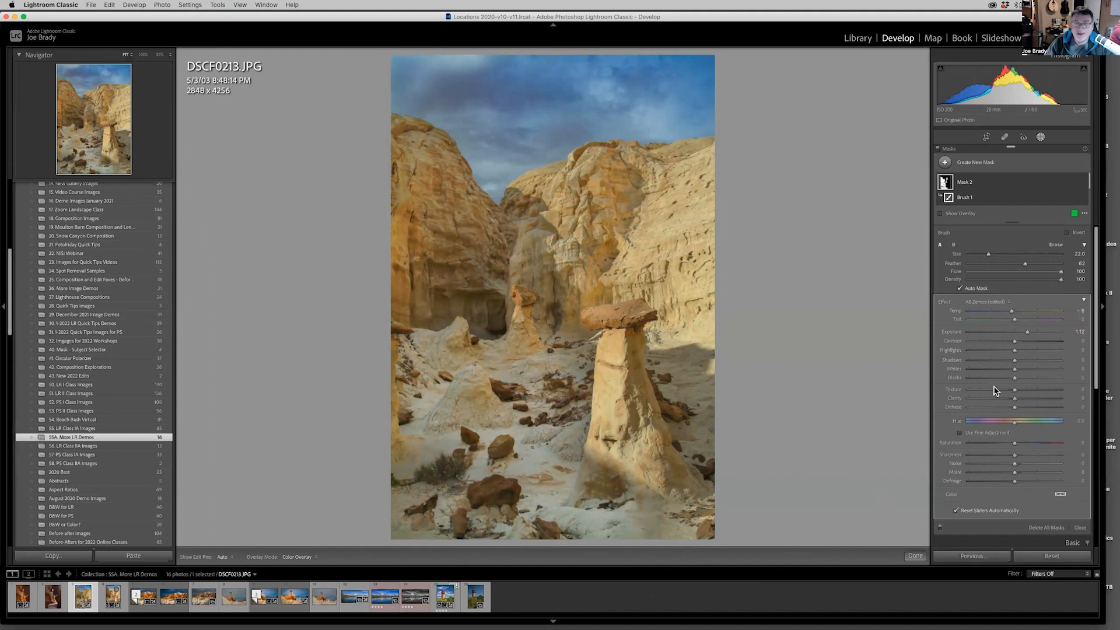
left_click(918, 556)
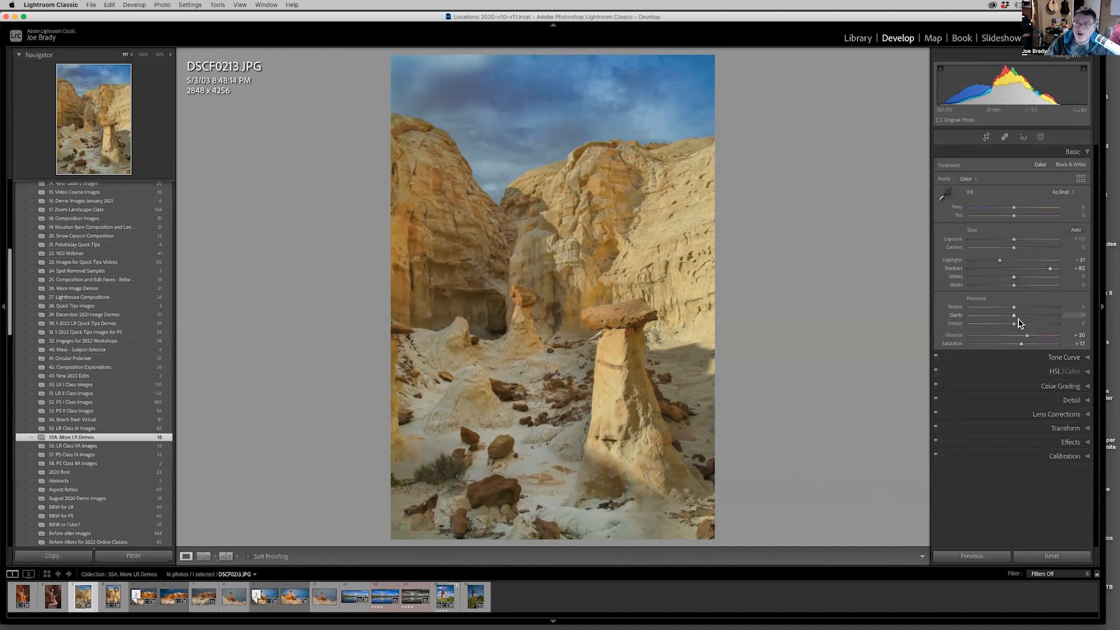
Set the whole photo's Clarity to +20 and Dehaze to +8, and inspect the mound and cliff detail up close.
left_click(1023, 315)
left_click_drag(1018, 328, 1017, 327)
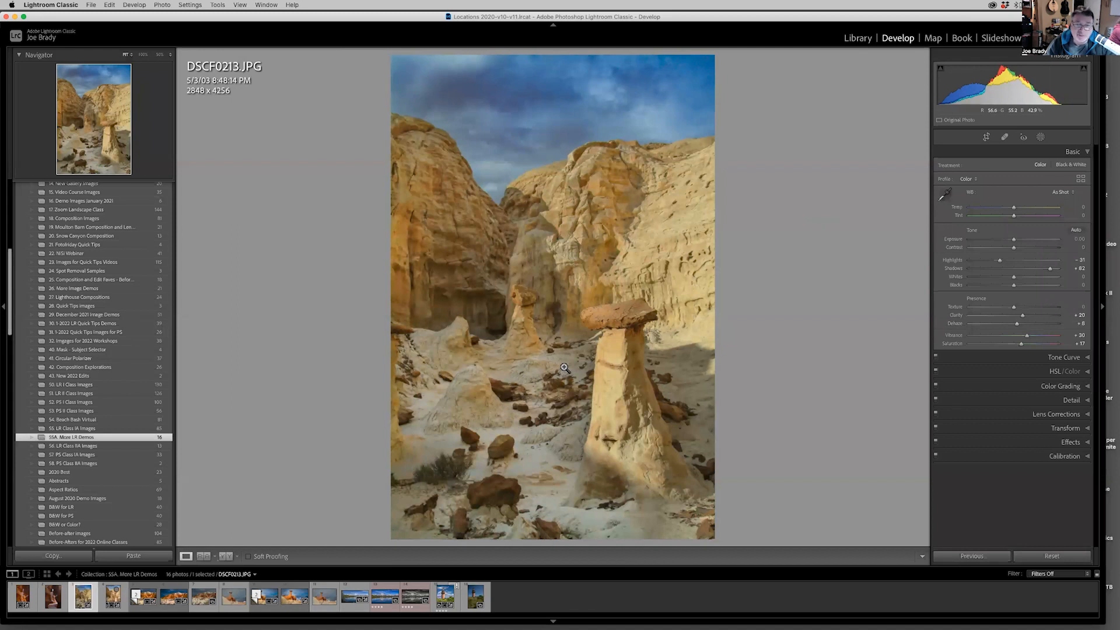
left_click(469, 402)
left_click_drag(474, 403, 483, 282)
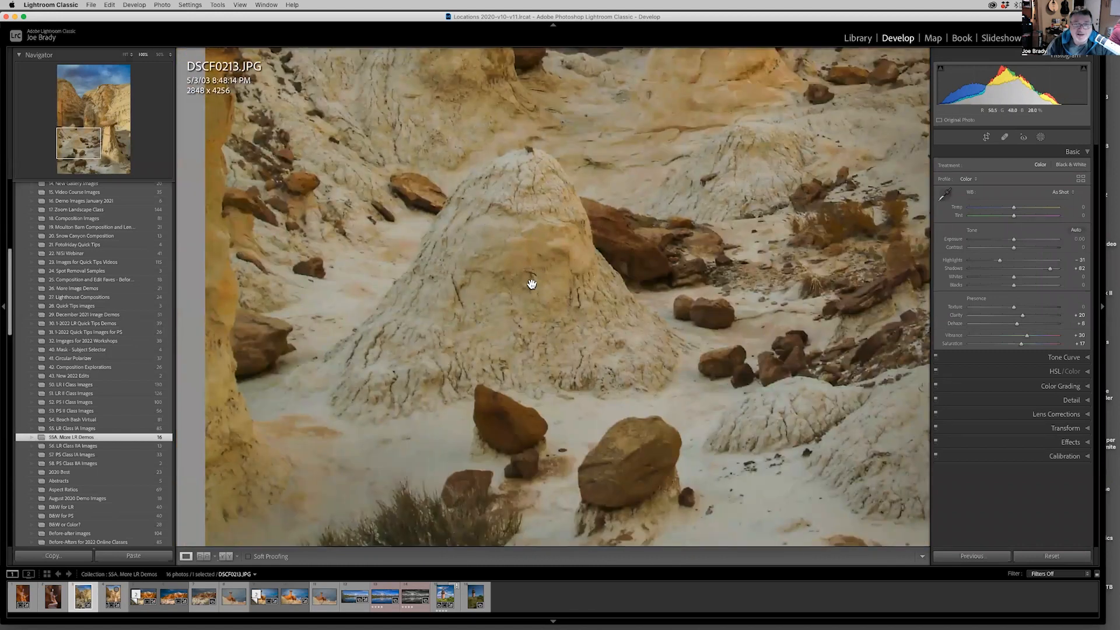
left_click_drag(548, 232, 468, 468)
left_click_drag(569, 213, 481, 533)
left_click_drag(518, 370, 552, 446)
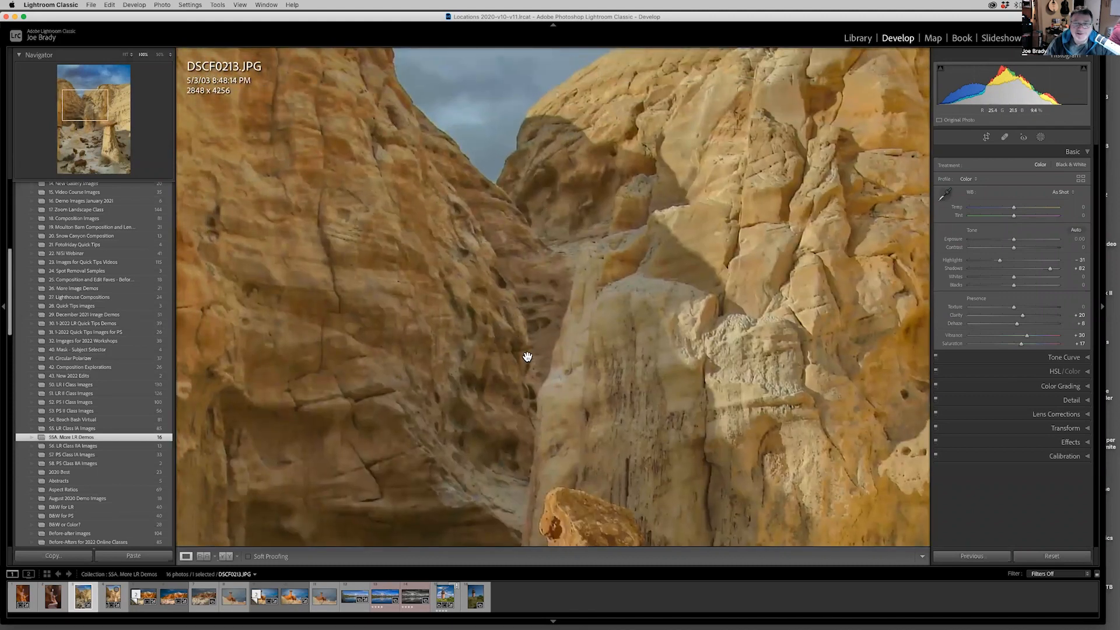
left_click(570, 410)
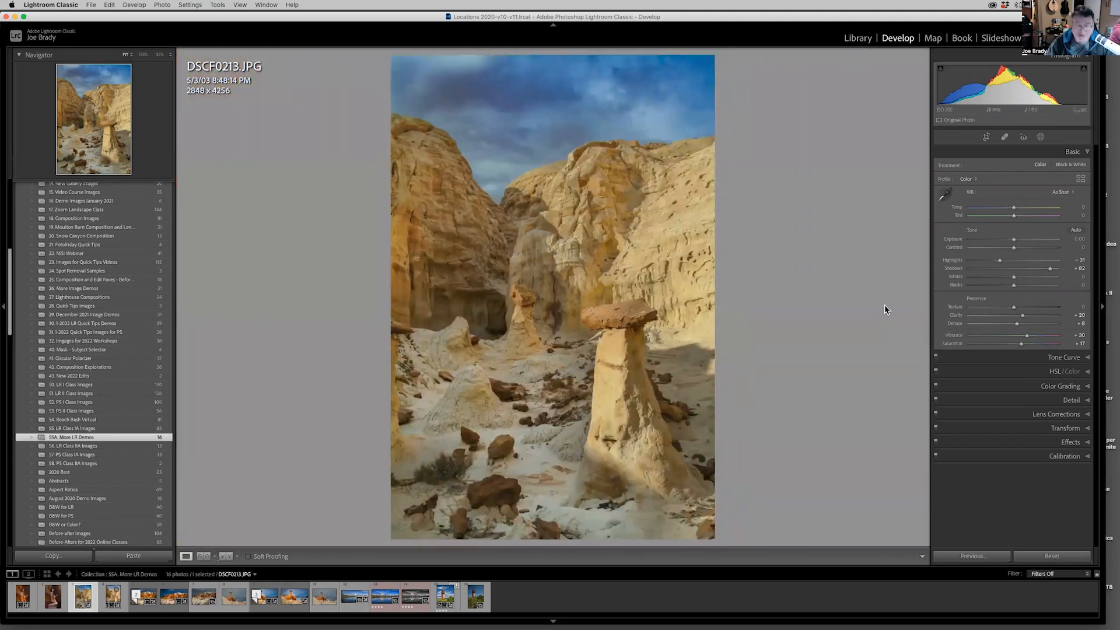
Brush a new size 3 mask over the dark patch in the notch between the cliffs and set its Exposure to 0.63.
key("k")
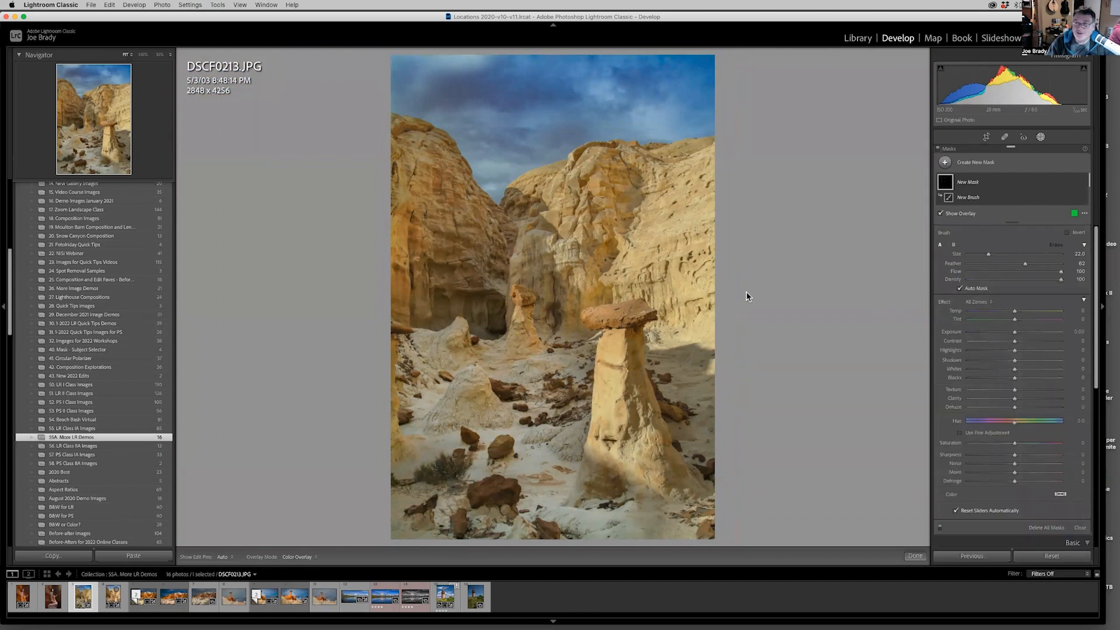
scroll(555, 265, "down", 4)
scroll(554, 263, "down", 10)
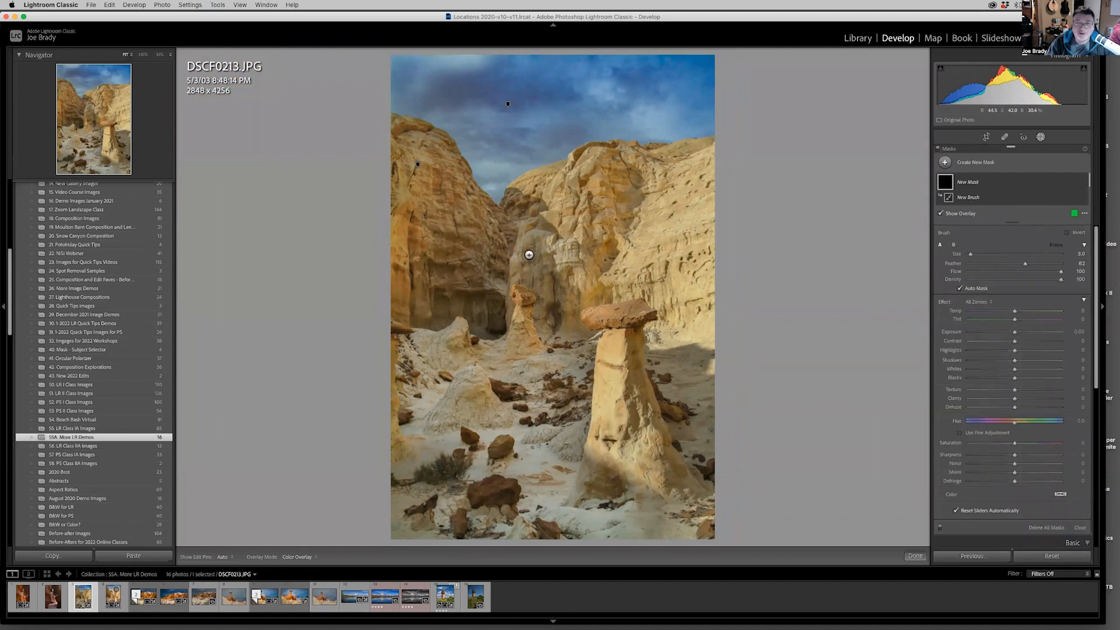
mouse_move(509, 235)
left_mouse_down()
mouse_move(508, 251)
mouse_move(506, 234)
left_mouse_up()
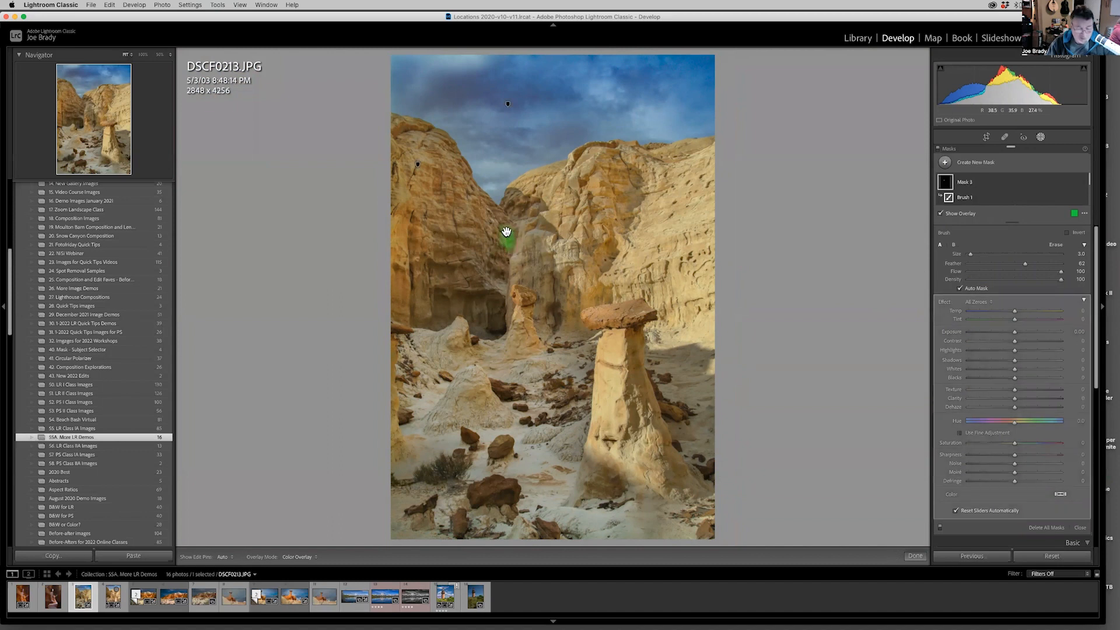
key("super+z")
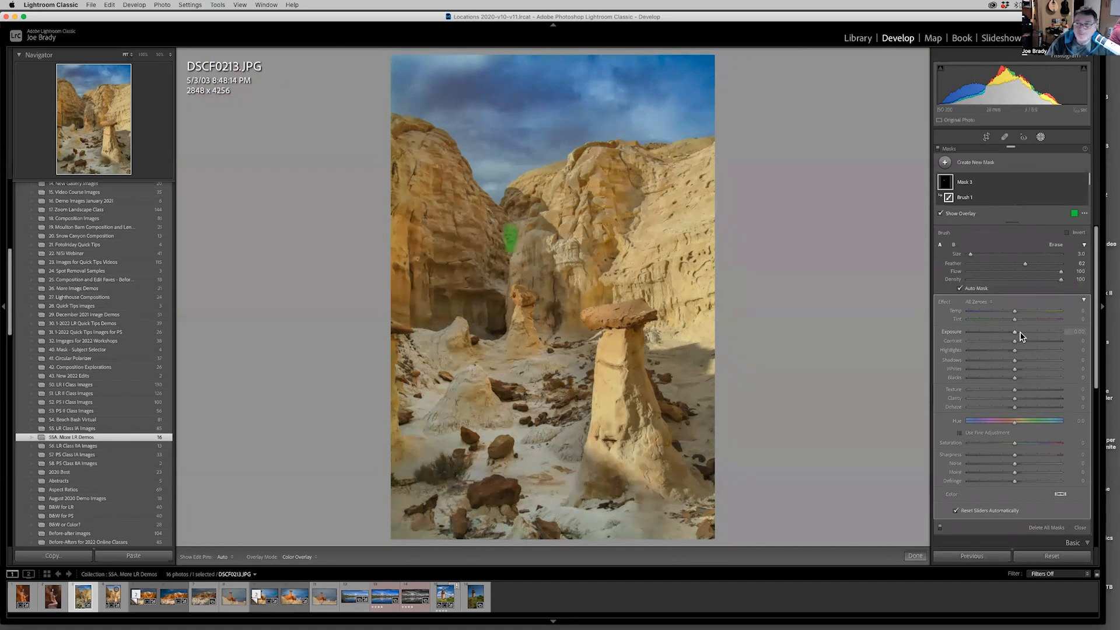
left_click_drag(1016, 336, 1016, 335)
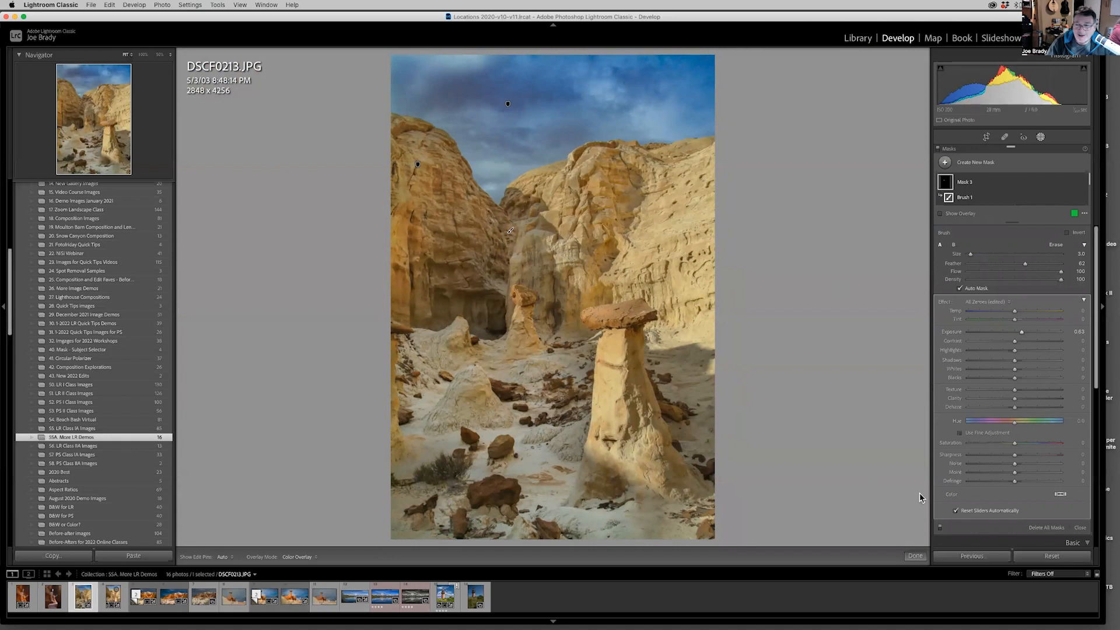
left_click(914, 557)
Brush a new size 2 mask over the bright patches on the small mound behind the foreground rocks.
key("k")
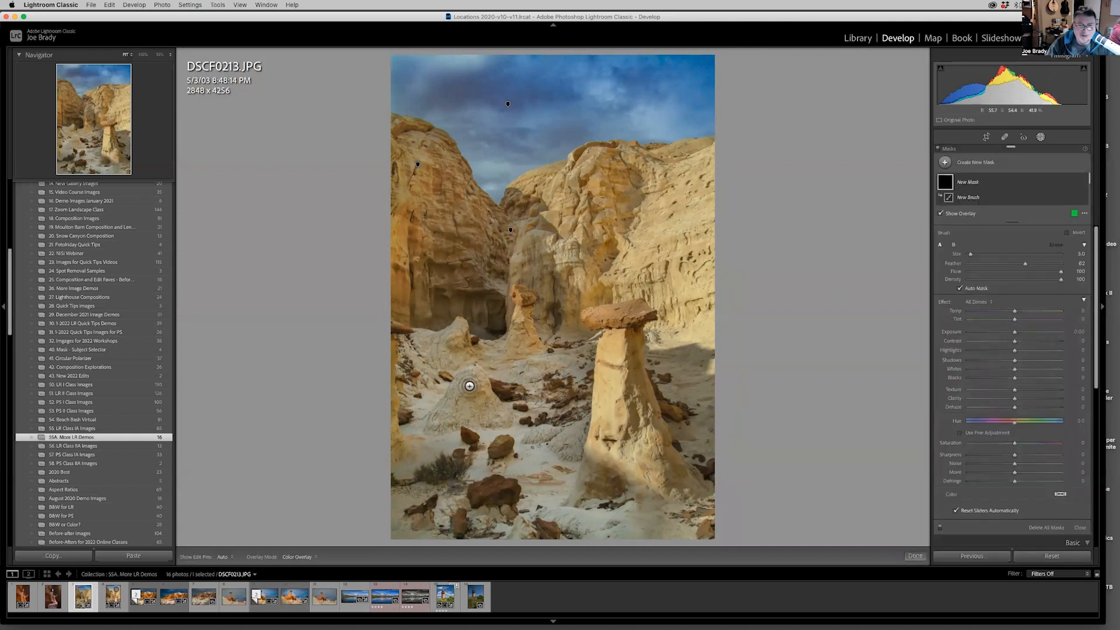
key("bracketleft")
mouse_move(467, 382)
left_mouse_down()
mouse_move(486, 379)
mouse_move(473, 386)
left_mouse_up()
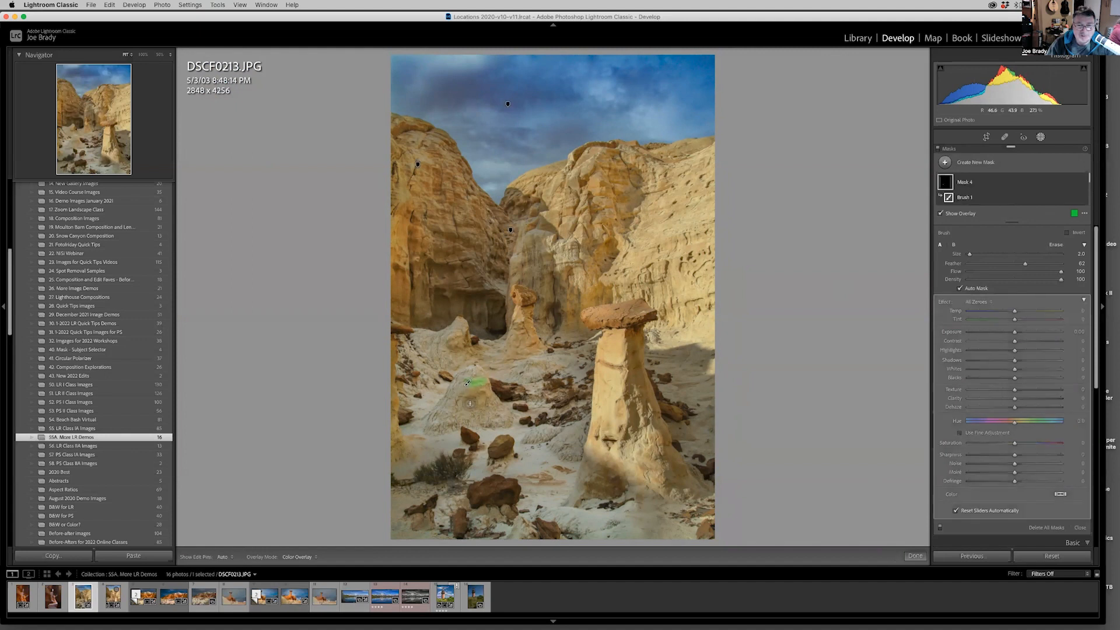
mouse_move(461, 400)
left_mouse_down()
mouse_move(484, 396)
mouse_move(461, 399)
left_mouse_up()
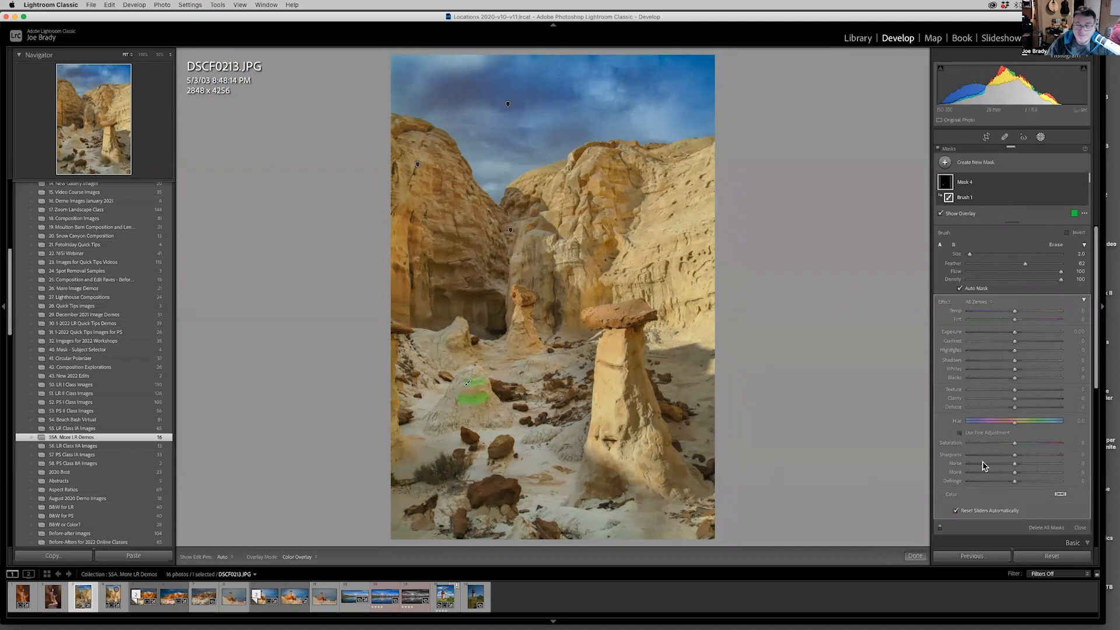
Darken the brushed mound patches with Exposure -0.42 and Dehaze 27.
left_click_drag(1014, 335, 1013, 336)
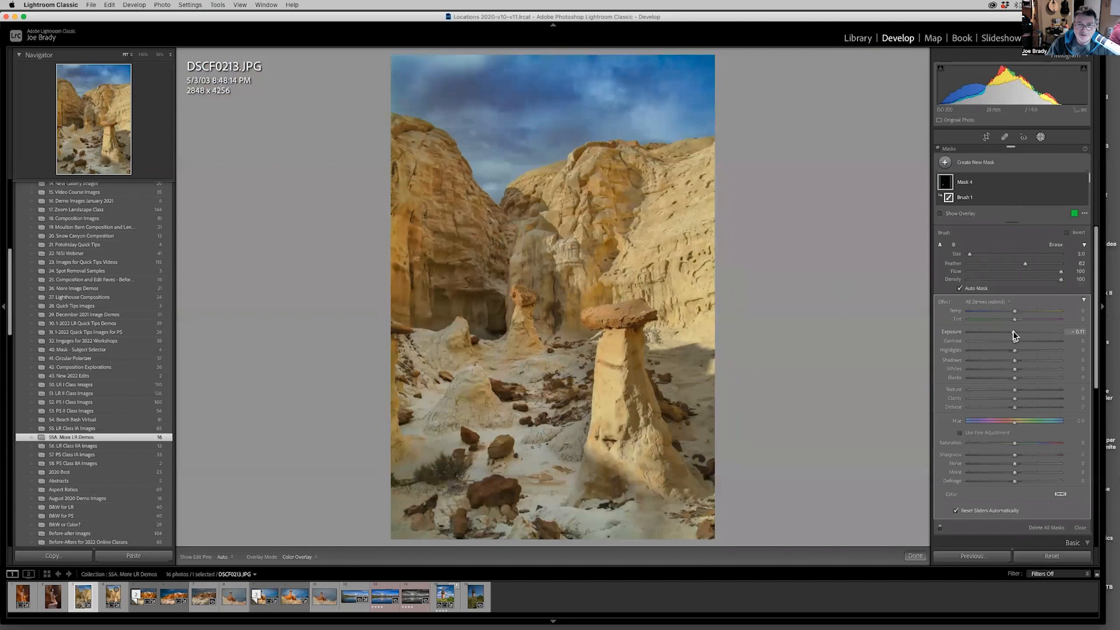
left_click_drag(1012, 335, 1011, 335)
left_click_drag(1015, 407, 1022, 408)
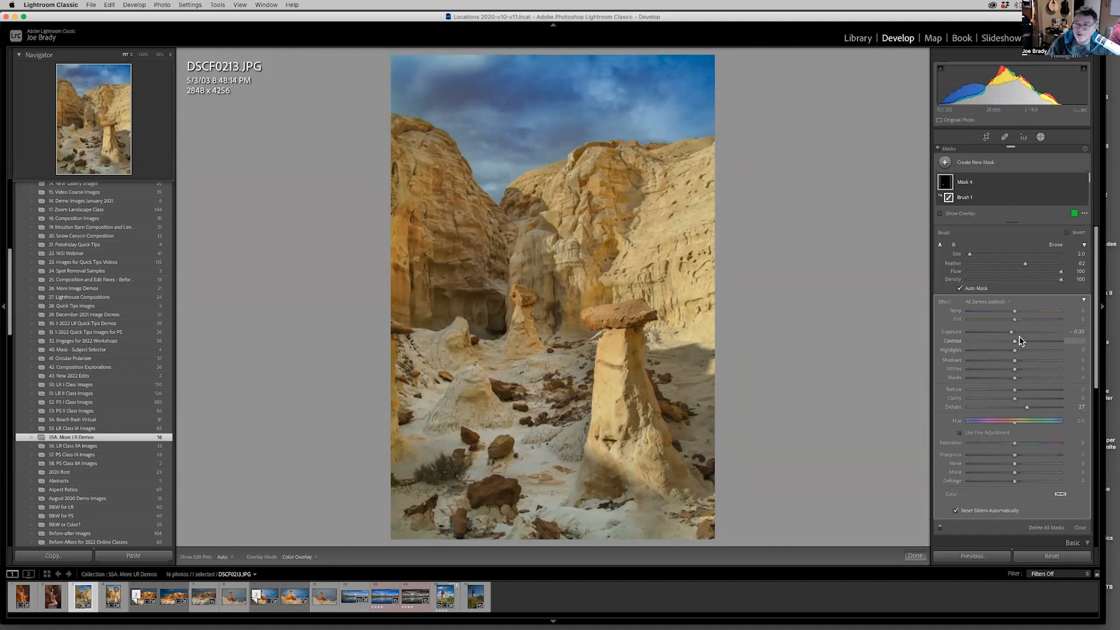
left_click_drag(1011, 336, 1009, 336)
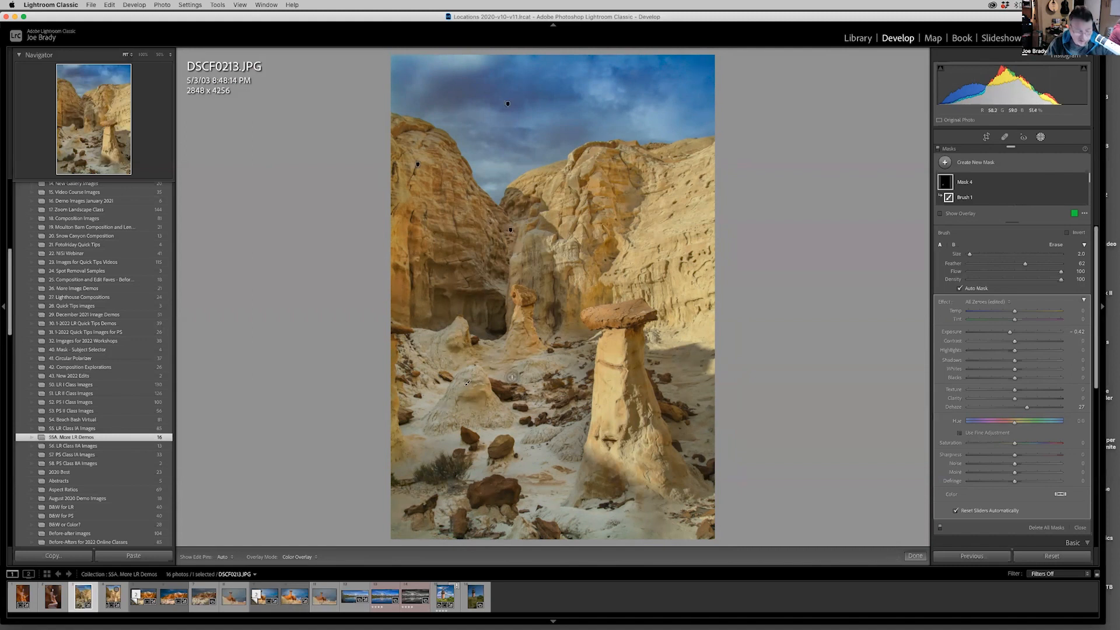
Undo the last brush update, then set the brush Flow to 67 and check the mound up close.
key("super+z")
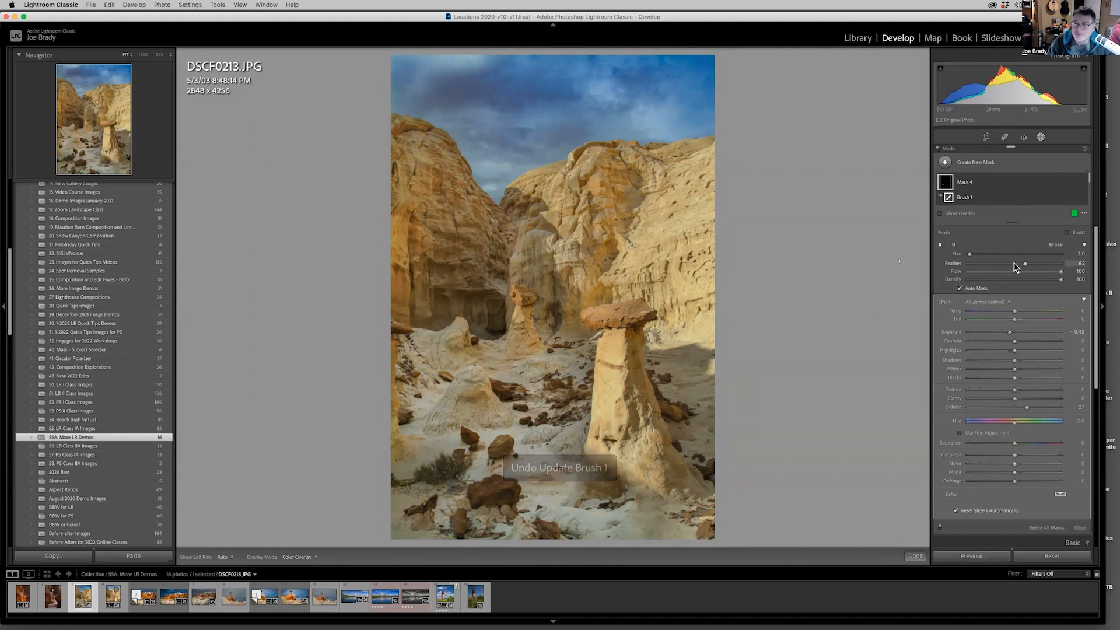
left_click(1030, 271)
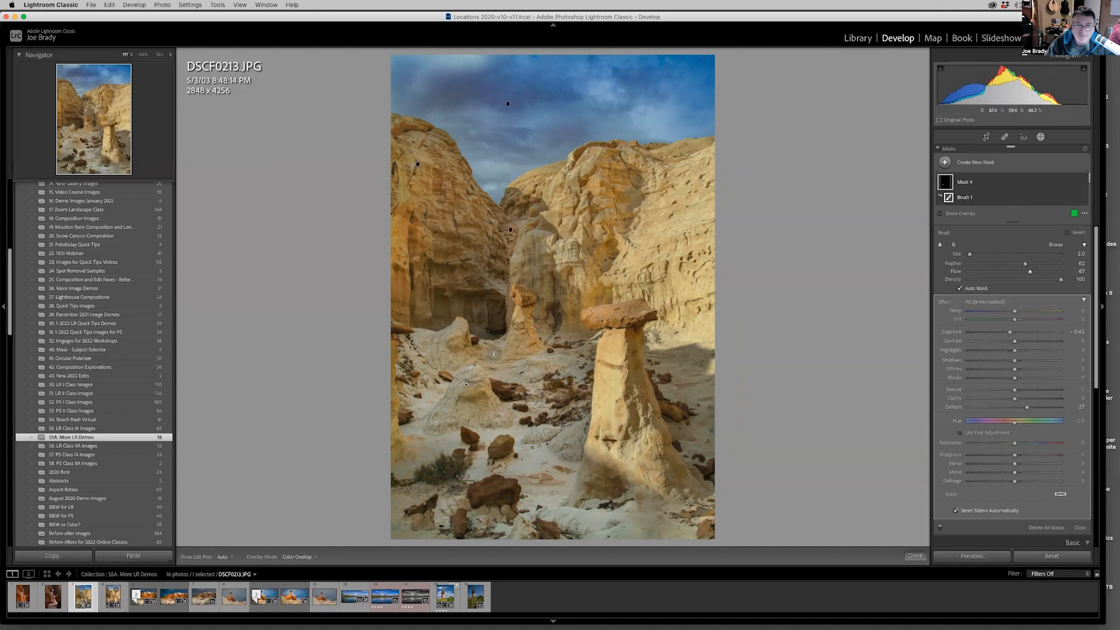
left_click(159, 54)
left_click(94, 137)
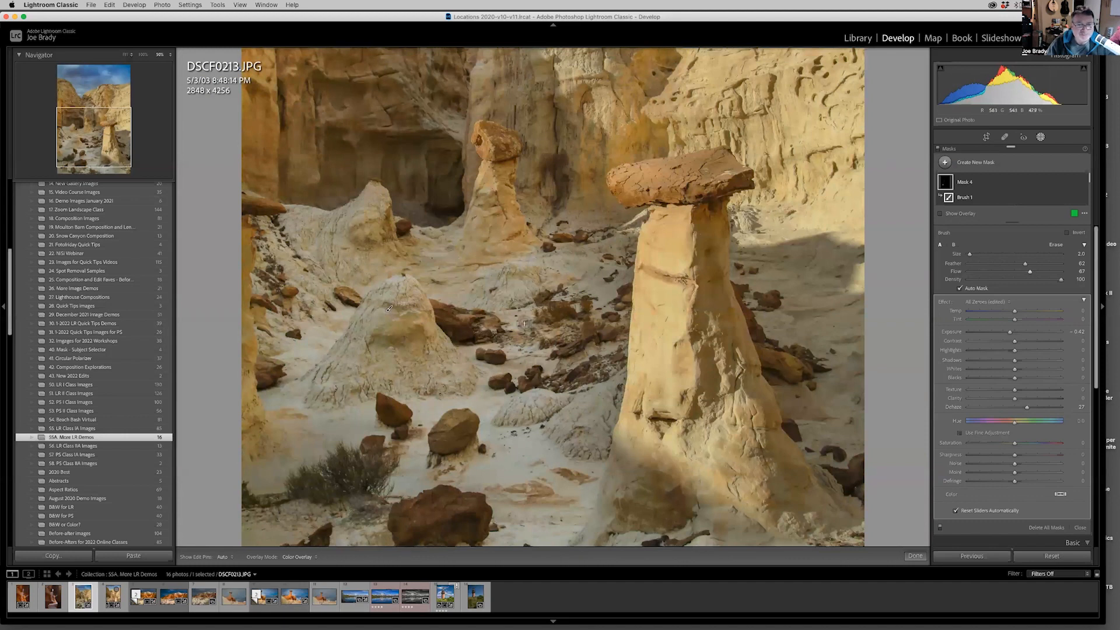
key("z")
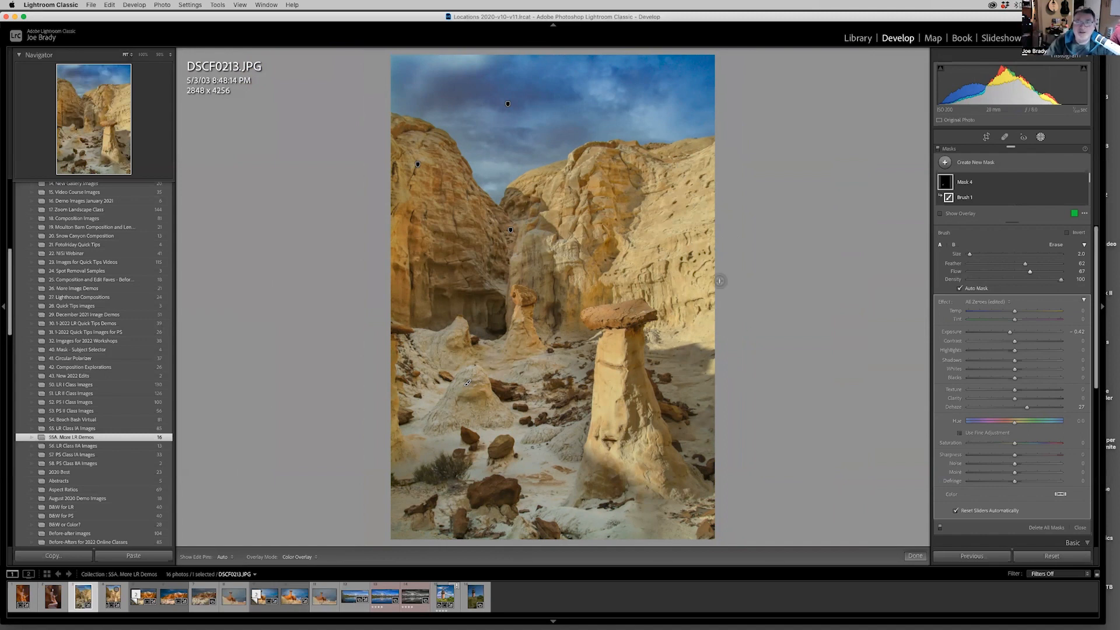
Brush a new size 11, Flow 100 mask over the bright right-hand cliff edge and set its Exposure to -0.33 and Highlights to -44.
key("k")
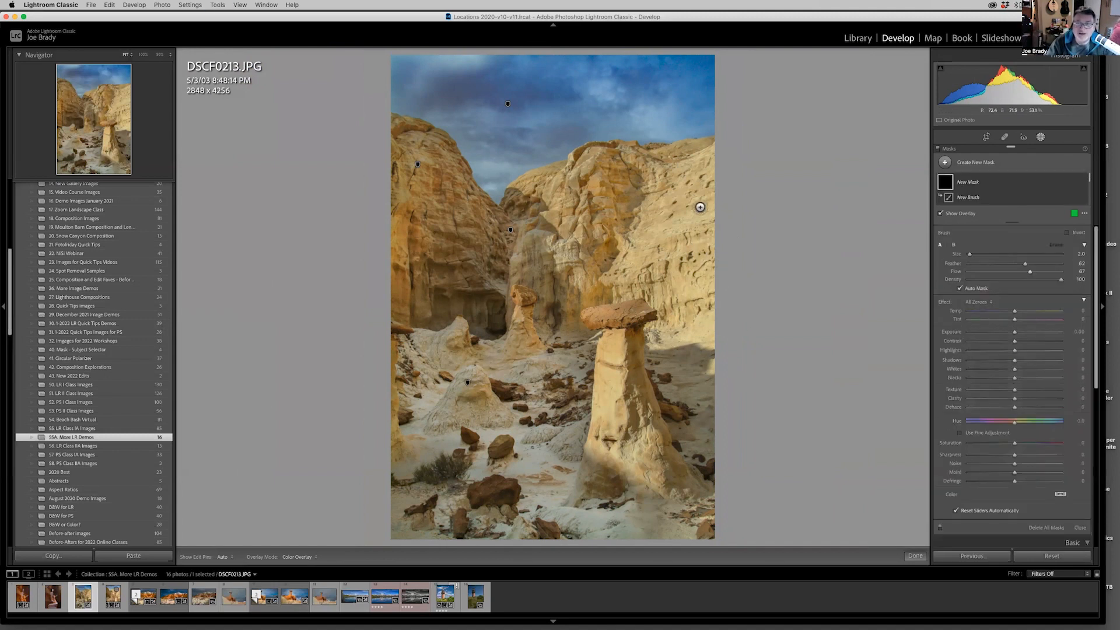
scroll(693, 223, "up", 5)
left_click_drag(1030, 276, 1094, 274)
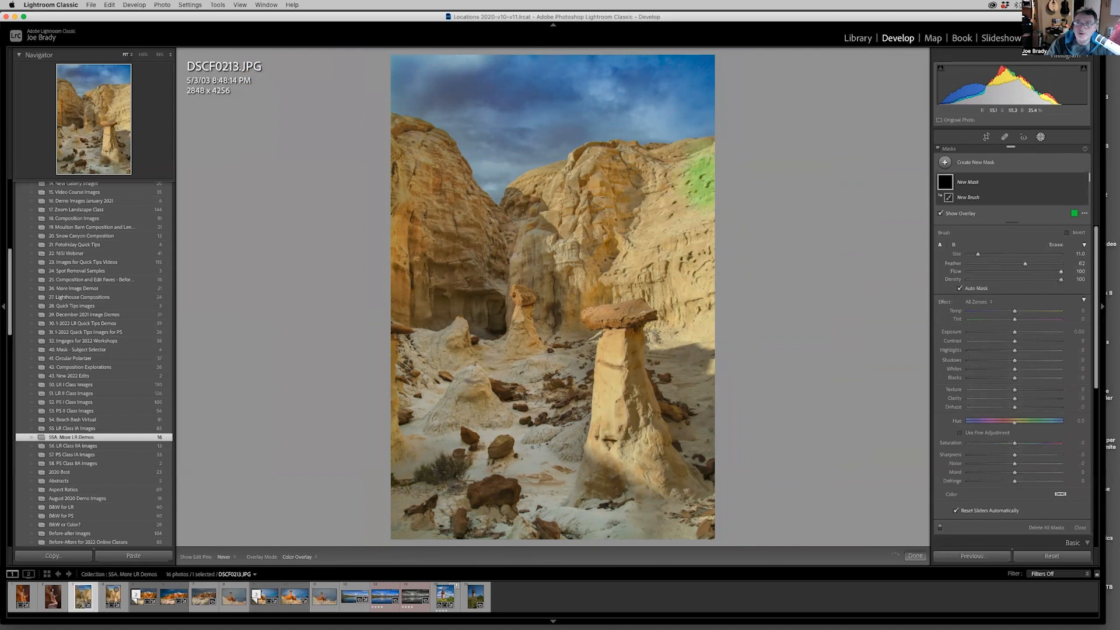
left_click_drag(697, 288, 709, 370)
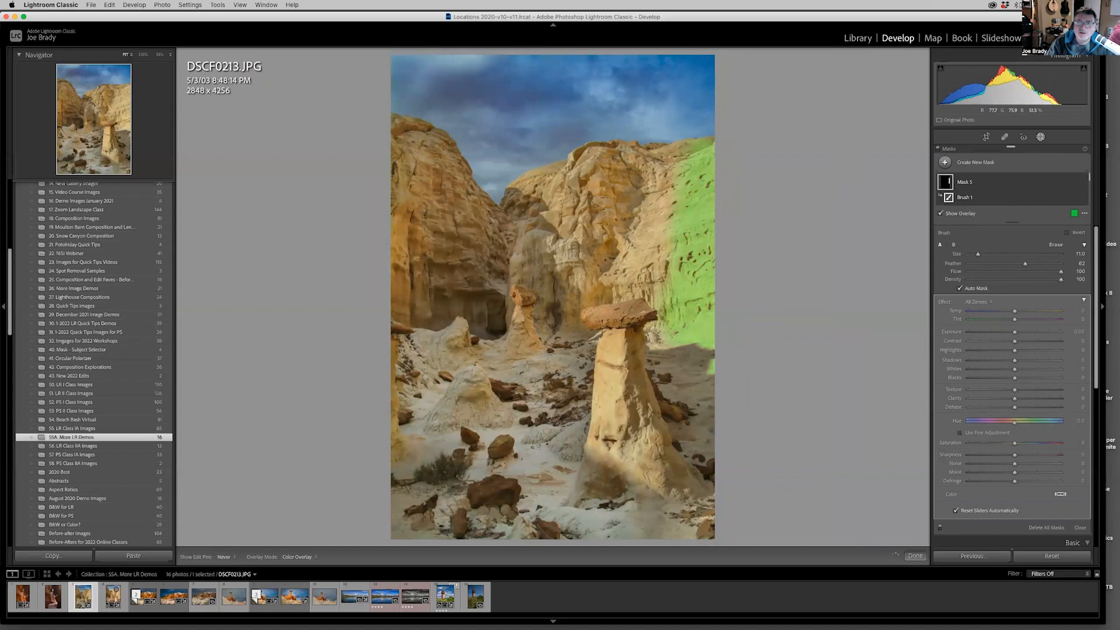
left_click_drag(1015, 336, 1012, 336)
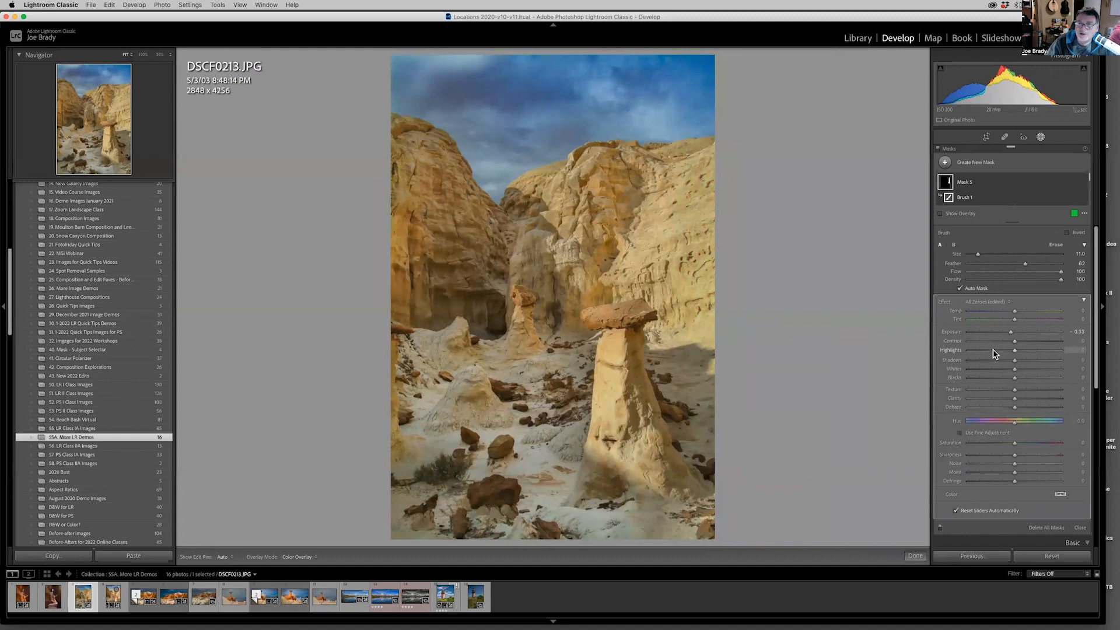
left_click(993, 350)
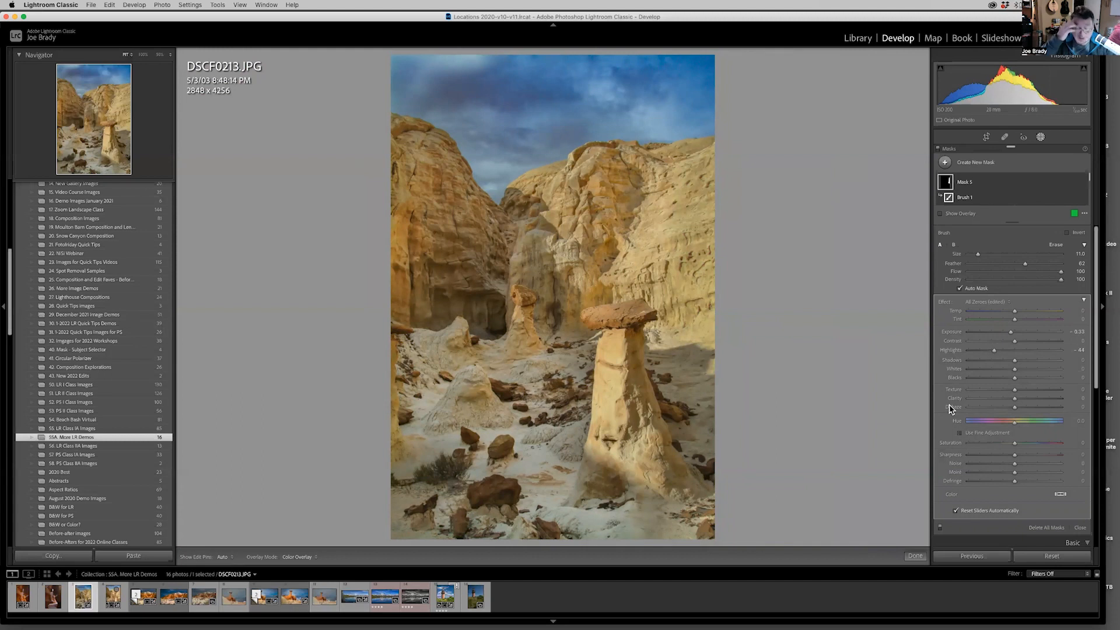
Brush a new mask over the large foreground hoodoo with its cap rock and the small background hoodoo.
key("k")
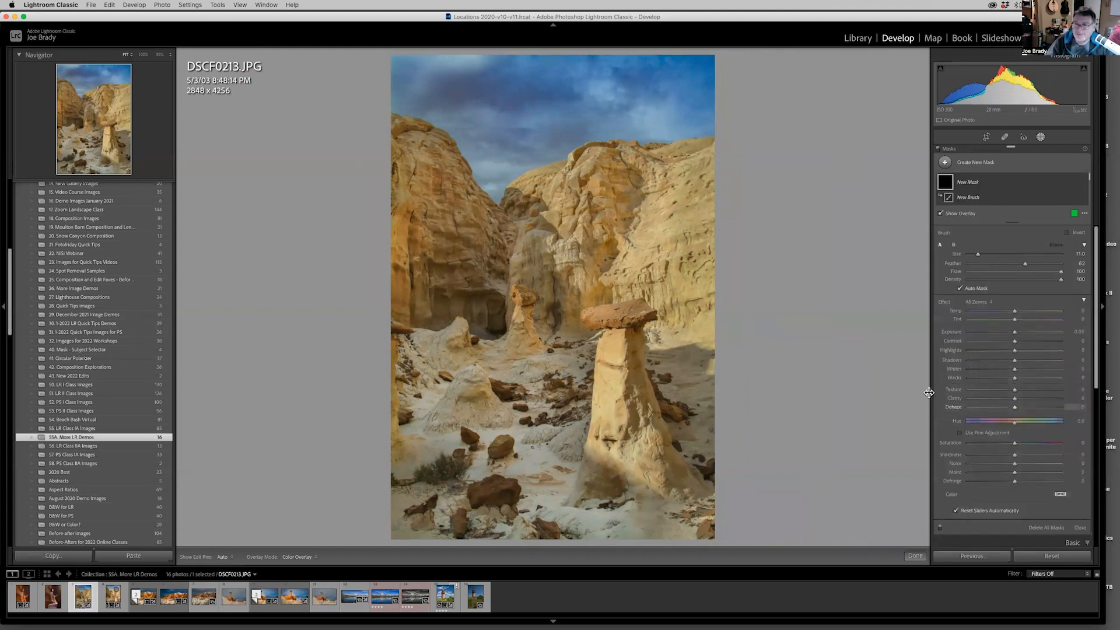
left_click_drag(646, 462, 613, 373)
mouse_move(668, 473)
left_mouse_down()
mouse_move(698, 492)
mouse_move(642, 338)
mouse_move(610, 310)
left_mouse_up()
mouse_move(612, 457)
left_mouse_down()
mouse_move(600, 477)
mouse_move(612, 485)
left_mouse_up()
left_click_drag(528, 298, 522, 345)
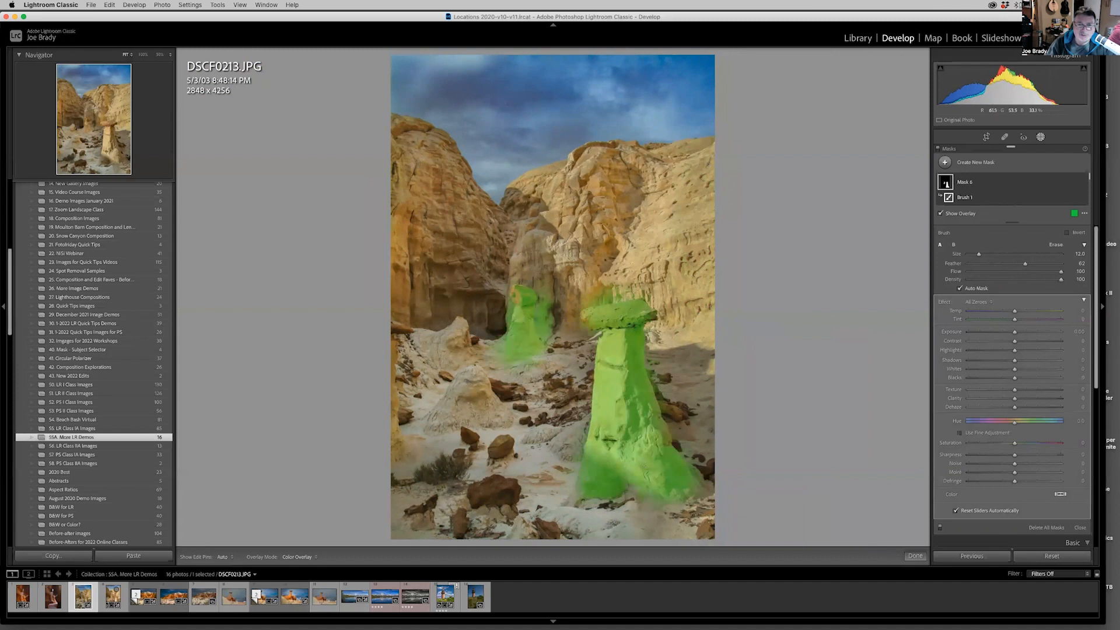
Extend the hoodoo mask over the two small mounds and, with brush size 4, down the dark notch between the cliffs.
mouse_move(465, 383)
left_mouse_down()
mouse_move(425, 410)
mouse_move(471, 408)
left_mouse_up()
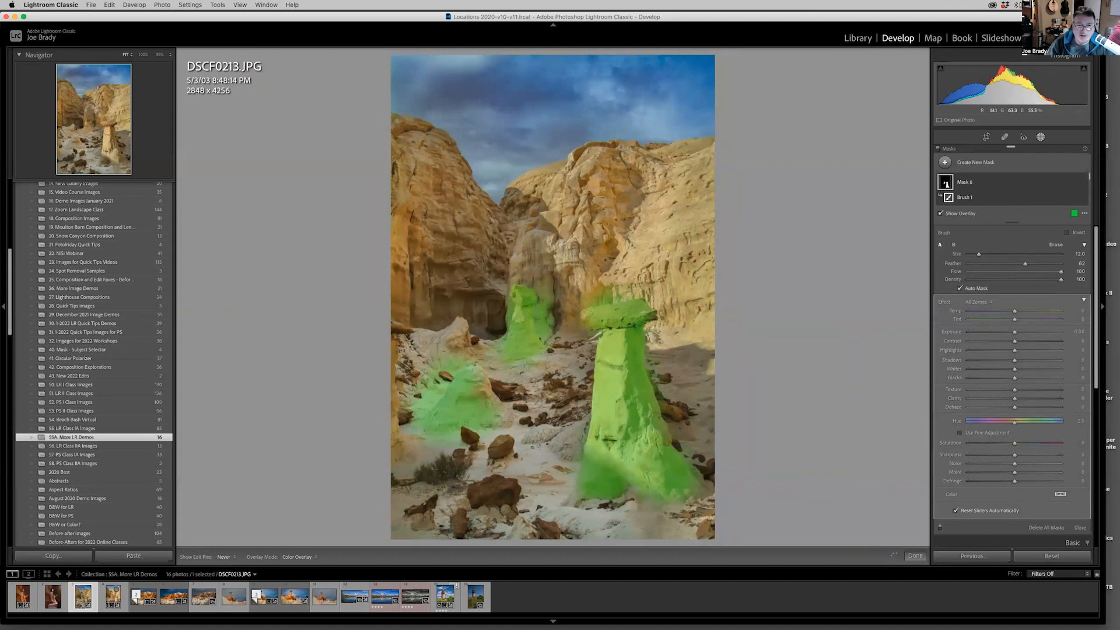
left_click_drag(459, 328, 459, 342)
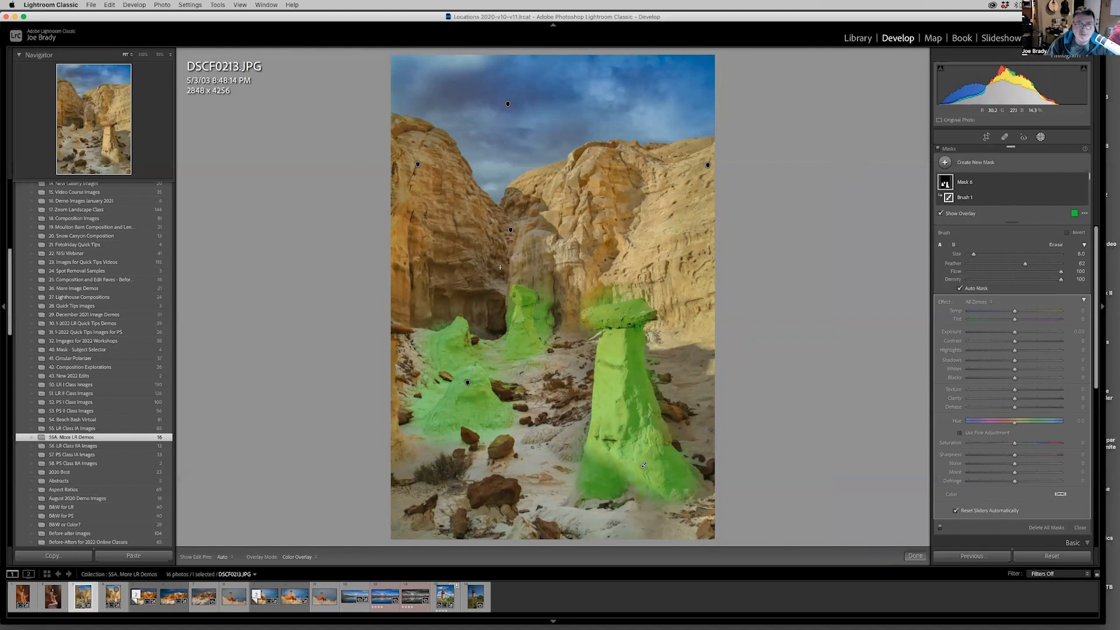
key("h")
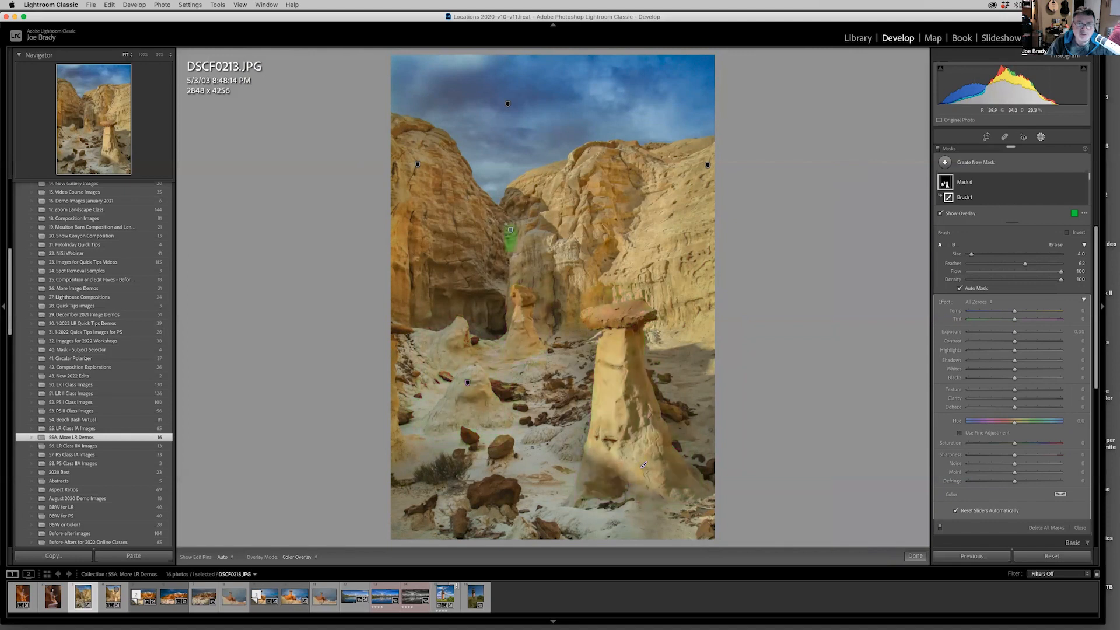
mouse_move(501, 217)
left_mouse_down()
mouse_move(499, 295)
mouse_move(532, 345)
left_mouse_up()
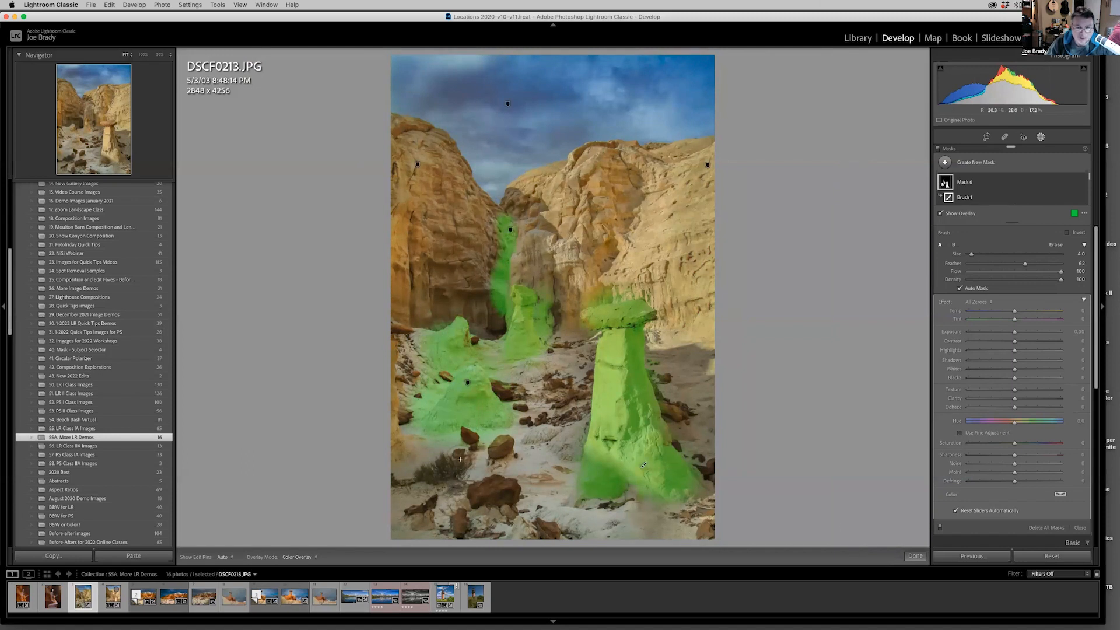
Add the foreground rocks, the shrub and the scattered stones around the large hoodoo to the hoodoo mask.
mouse_move(469, 464)
left_mouse_down()
mouse_move(445, 477)
mouse_move(454, 467)
mouse_move(438, 460)
mouse_move(416, 474)
mouse_move(438, 480)
mouse_move(444, 498)
mouse_move(508, 495)
left_mouse_up()
left_click(463, 527)
left_click_drag(542, 529, 566, 535)
mouse_move(429, 454)
left_mouse_down()
mouse_move(406, 462)
mouse_move(410, 440)
mouse_move(446, 460)
left_mouse_up()
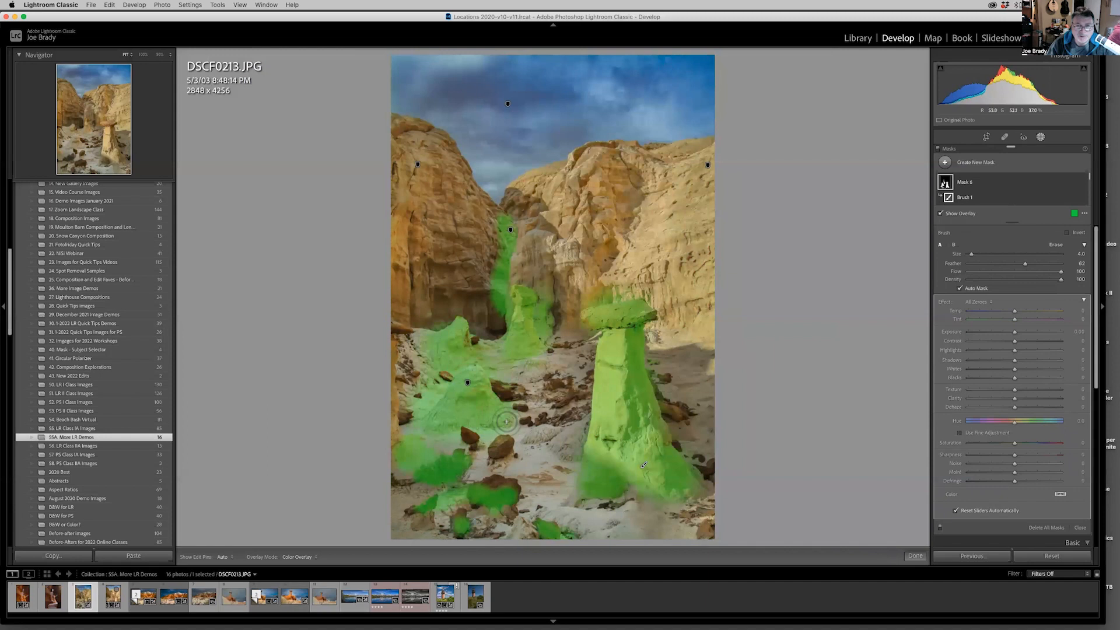
mouse_move(506, 421)
left_mouse_down()
mouse_move(497, 388)
mouse_move(515, 398)
left_mouse_up()
left_click_drag(465, 432, 477, 434)
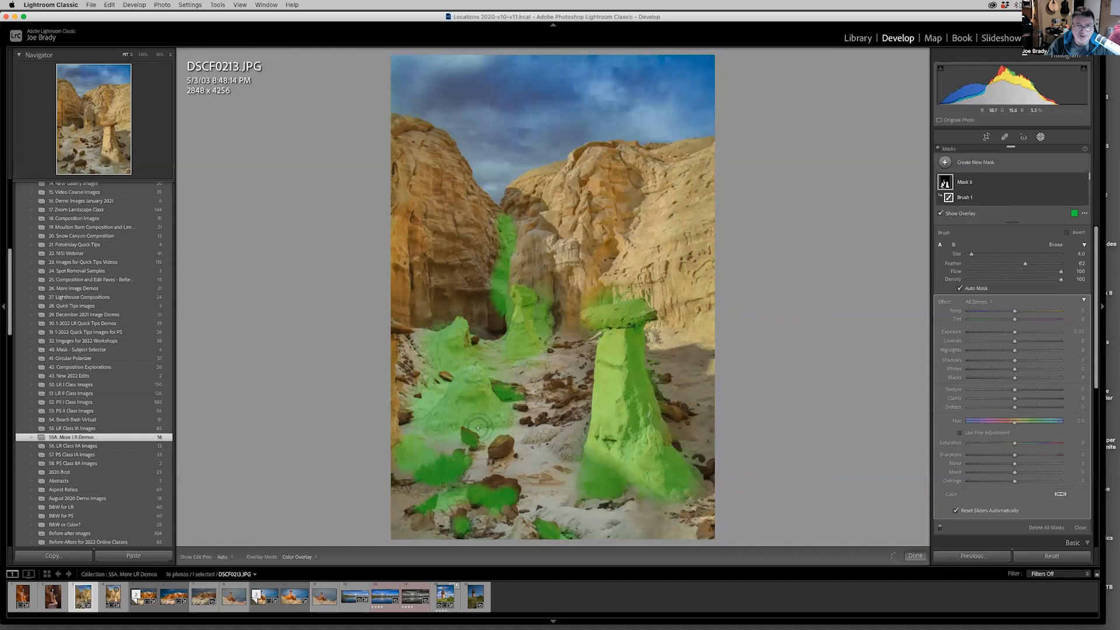
mouse_move(537, 402)
left_mouse_down()
mouse_move(577, 398)
mouse_move(568, 414)
mouse_move(532, 416)
mouse_move(566, 385)
left_mouse_up()
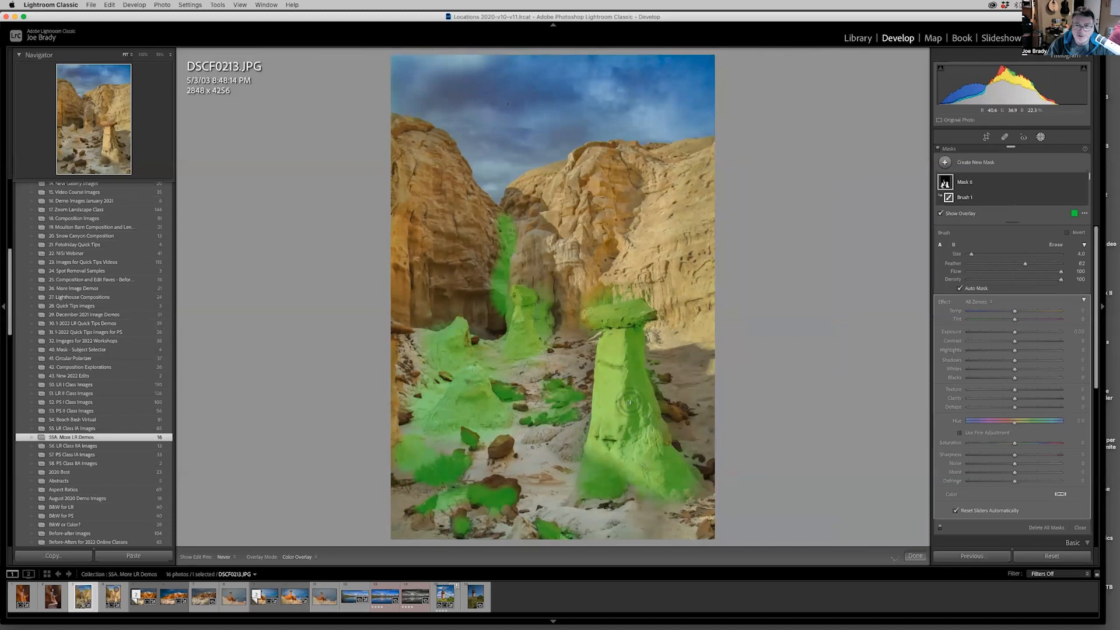
mouse_move(655, 389)
left_mouse_down()
mouse_move(681, 413)
mouse_move(686, 404)
left_mouse_up()
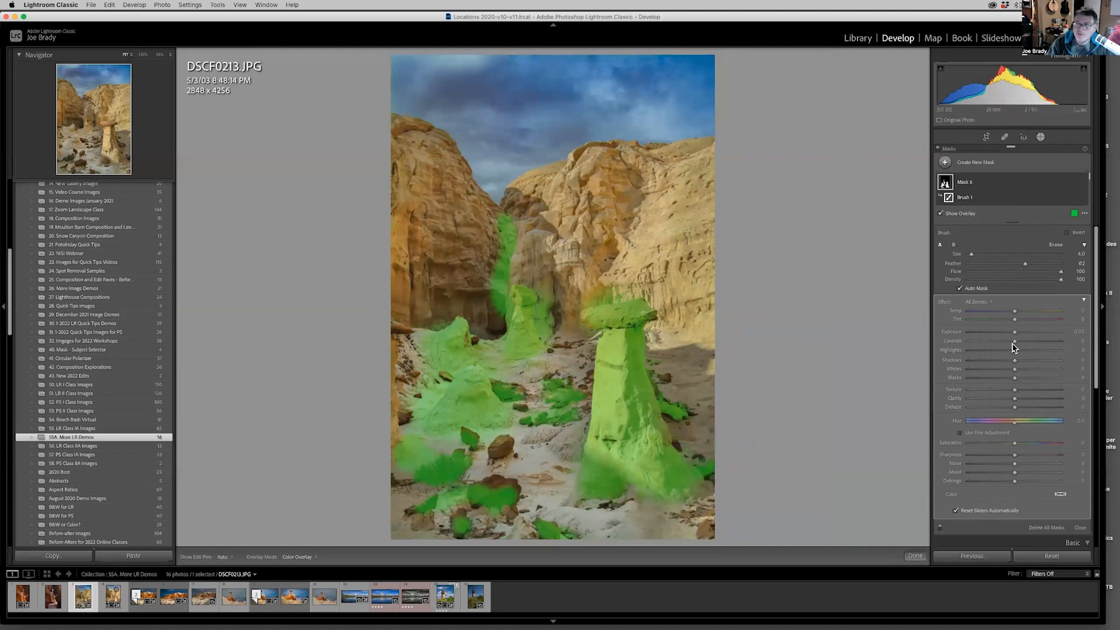
Brighten the masked hoodoos, mounds and rocks with Exposure 0.48, and finish masking.
left_click_drag(1014, 332, 1021, 335)
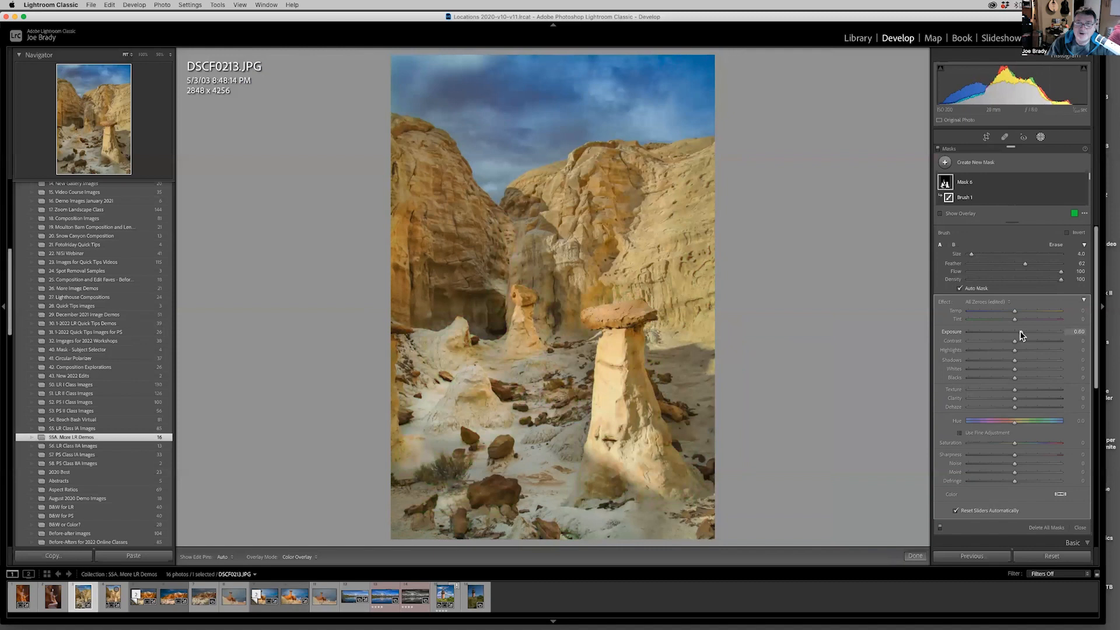
left_click_drag(1021, 336, 1018, 335)
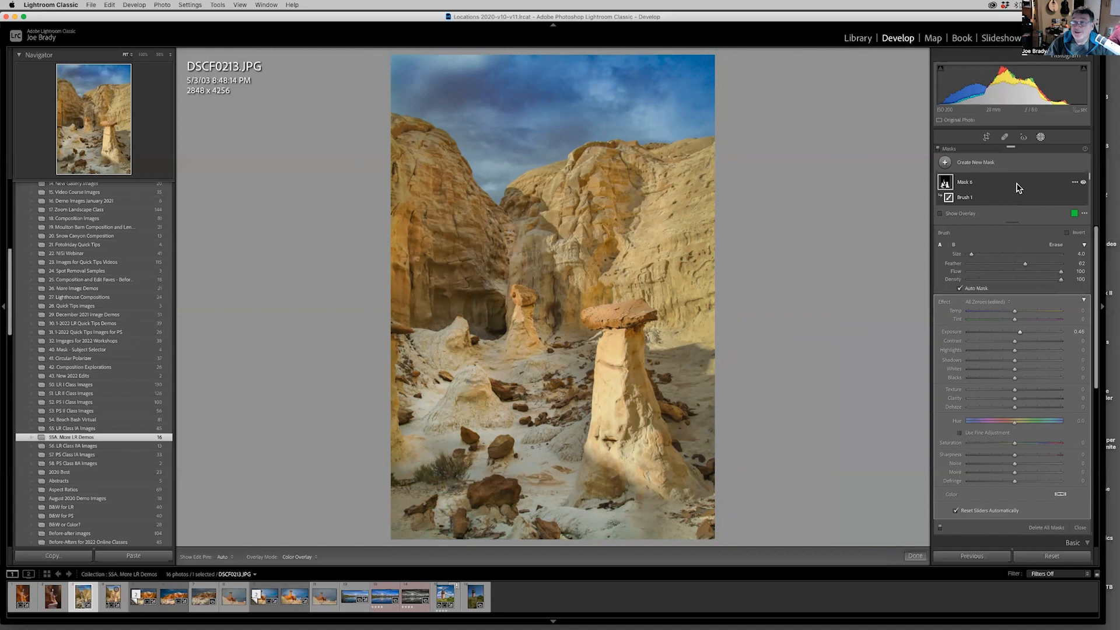
left_click(915, 556)
Reopen the sky mask and set its Exposure to 0.69.
left_click(1040, 137)
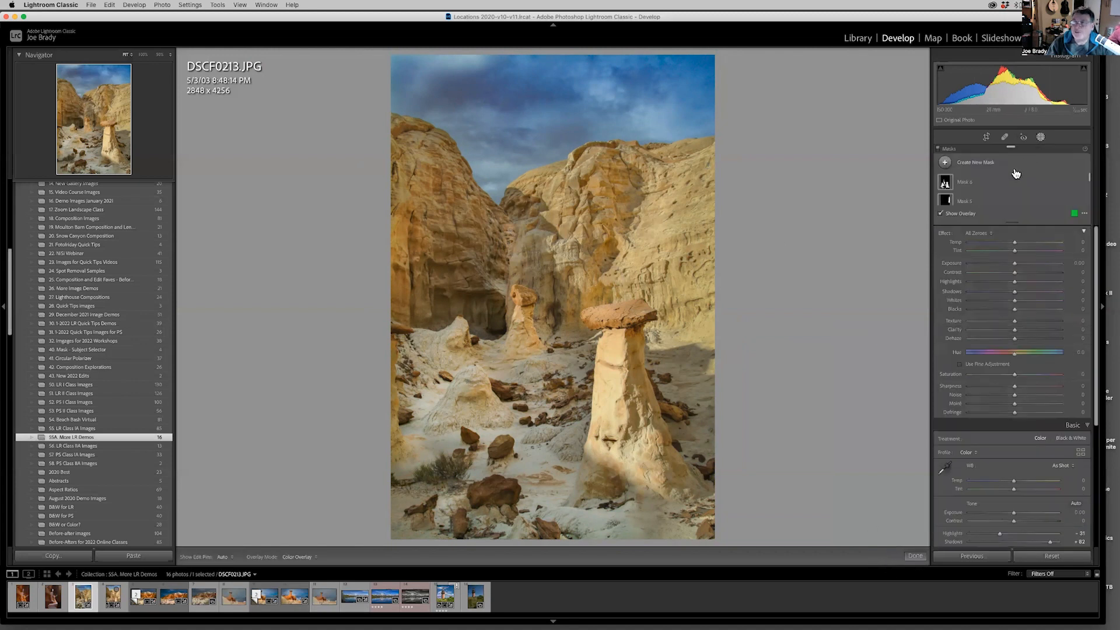
scroll(980, 196, "down", 2)
scroll(983, 196, "down", 3)
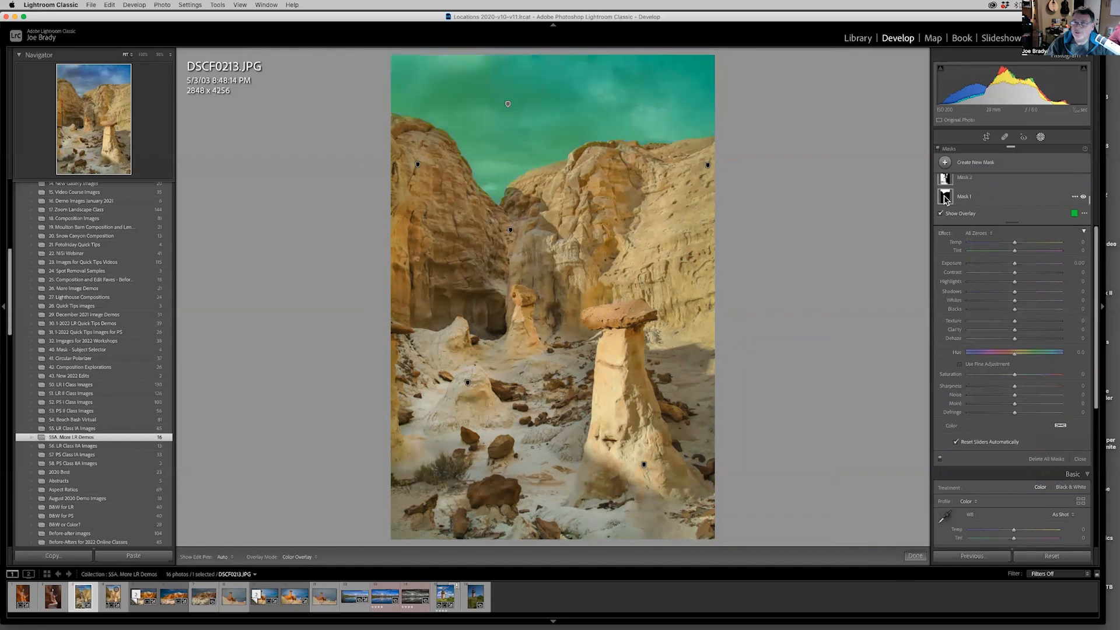
left_click(945, 197)
mouse_move(948, 186)
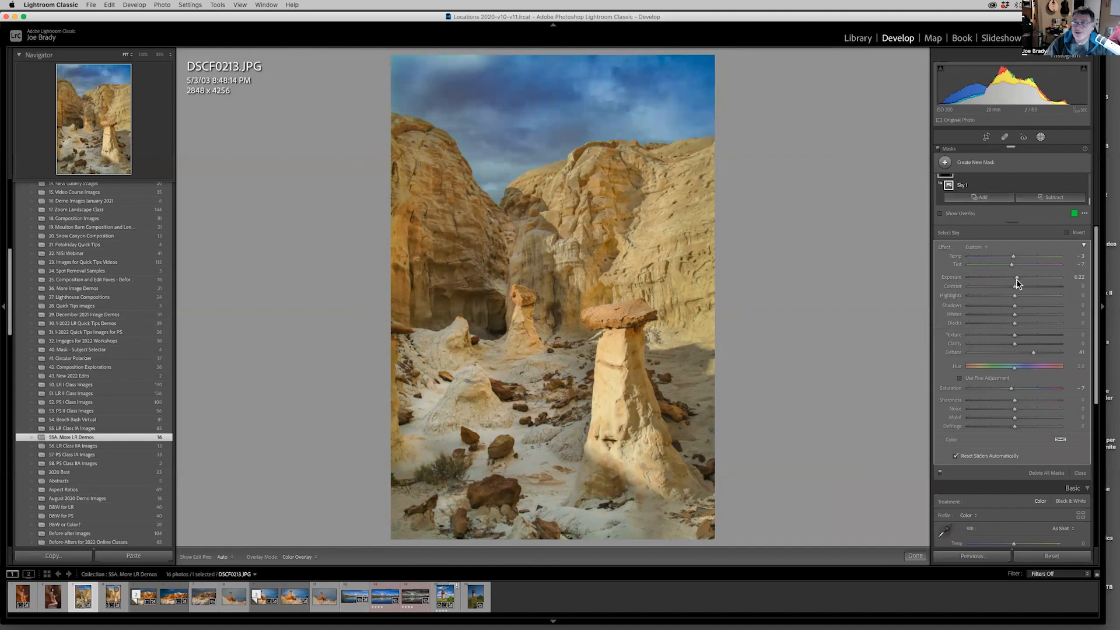
left_click_drag(1020, 282, 1022, 283)
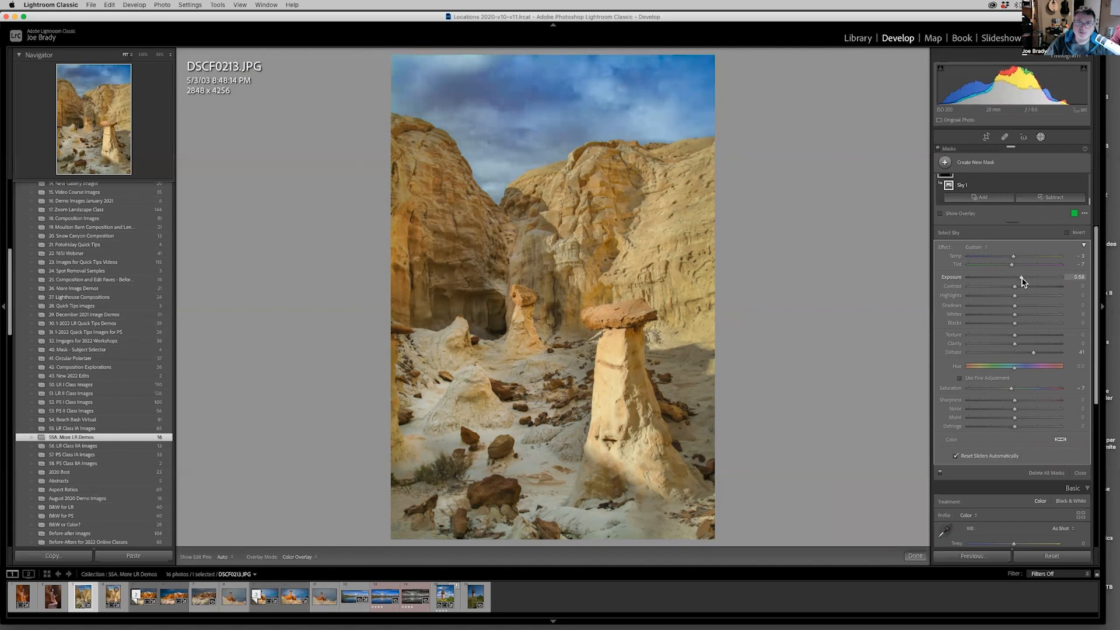
left_click_drag(1022, 282, 1022, 282)
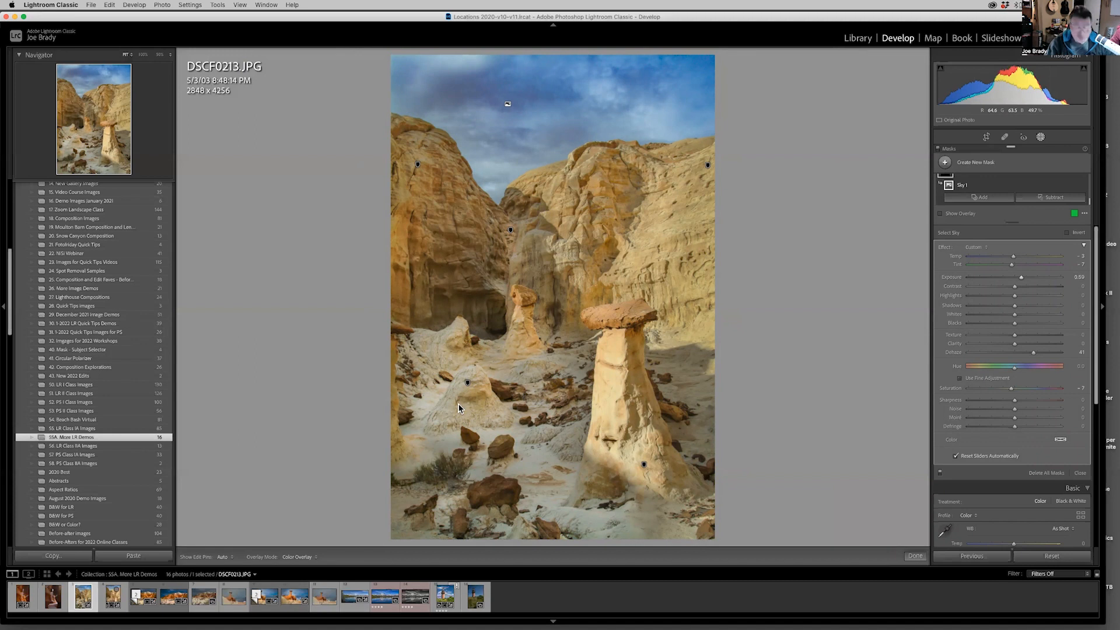
Create a virtual copy of DSCF0213.JPG and crop away part of the sky and the left edge, to 2638 x 3906.
key("super+apostrophe")
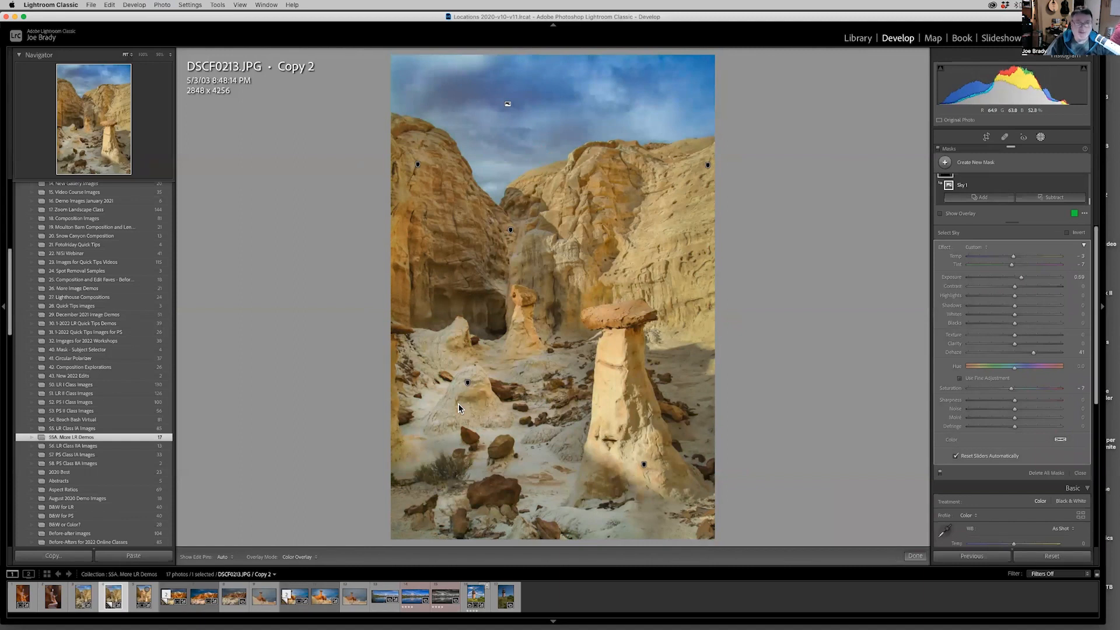
key("r")
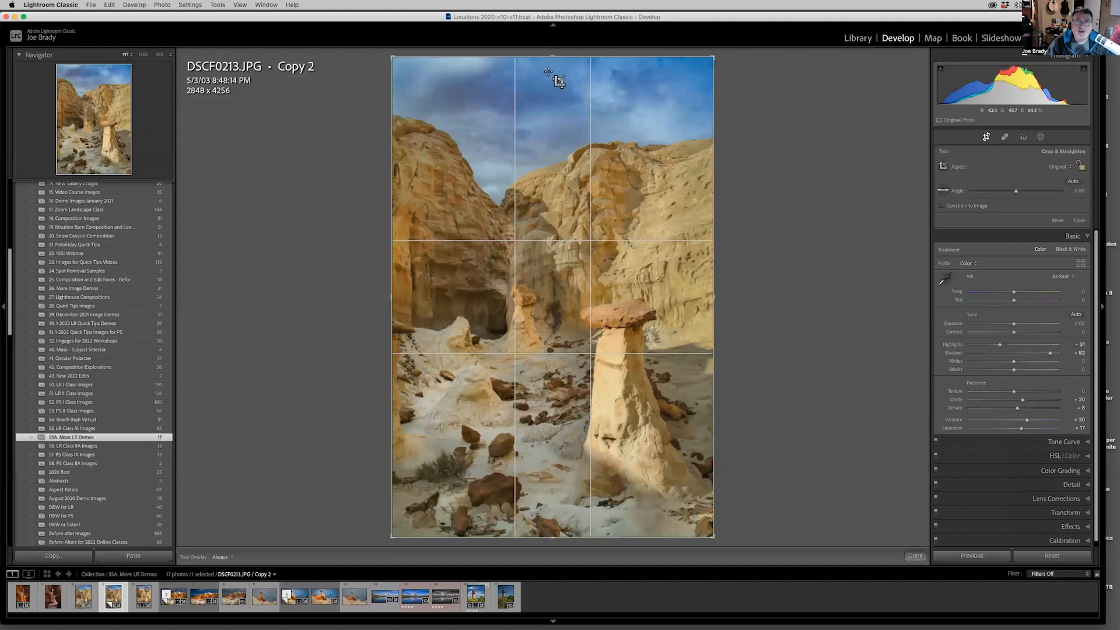
left_click_drag(553, 56, 555, 76)
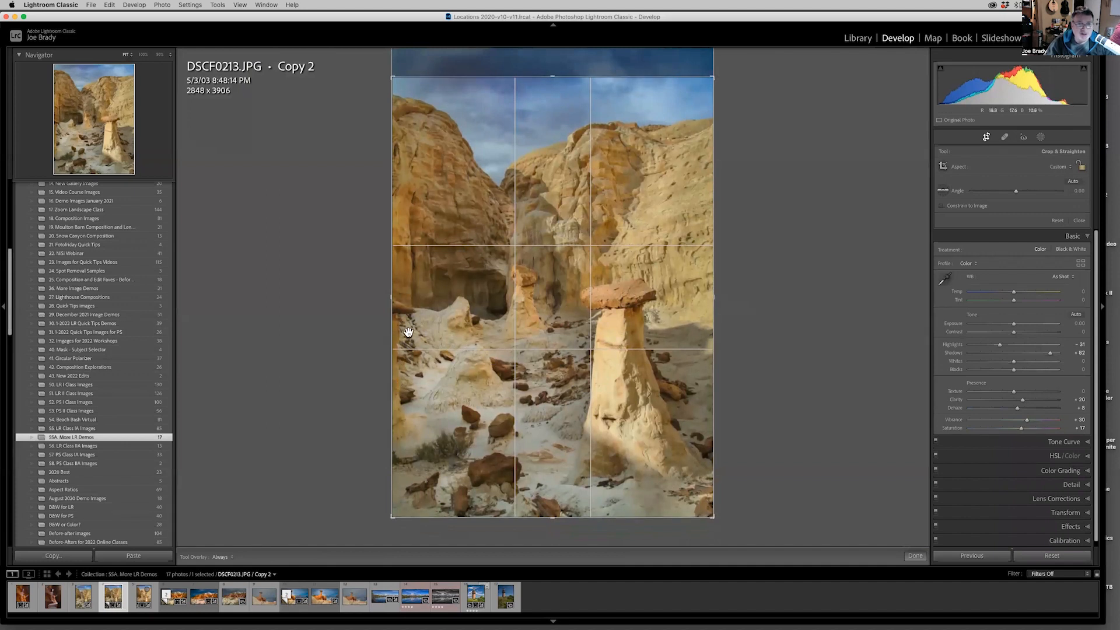
left_click_drag(393, 299, 404, 297)
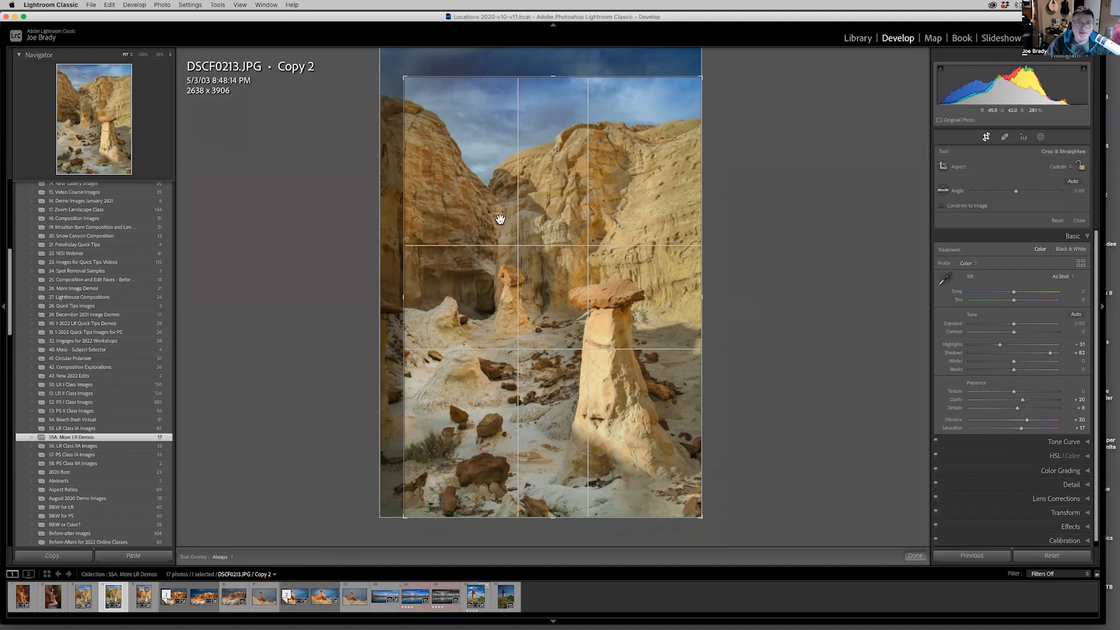
key("Return")
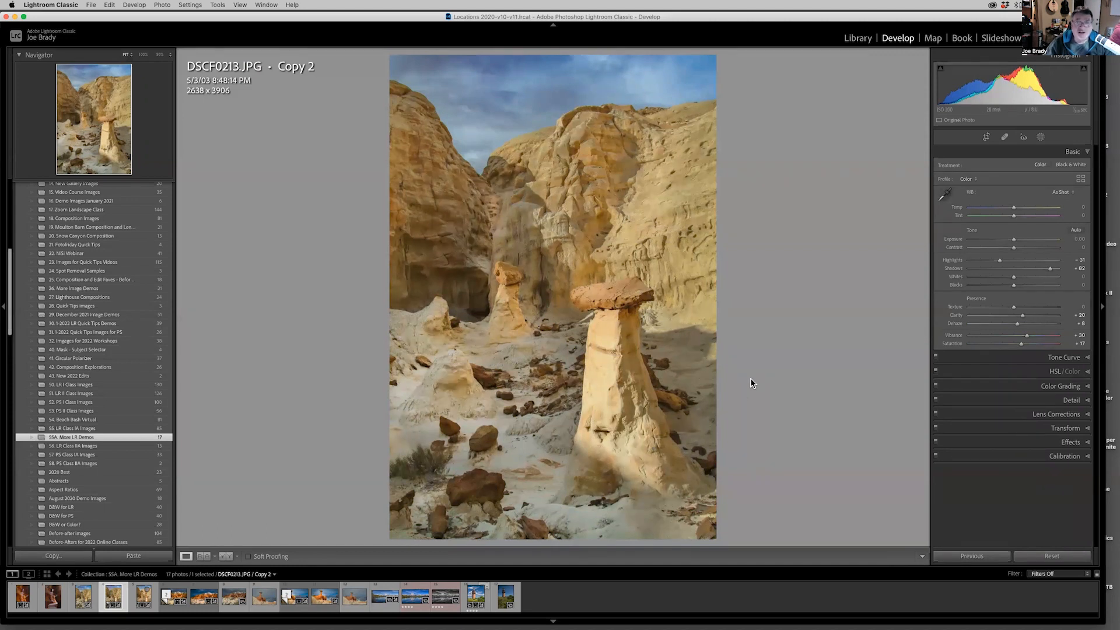
Darken the edges of the cropped copy with a Post-Crop Vignetting Amount of -13.
left_click(1065, 442)
left_click_drag(1010, 284, 1008, 285)
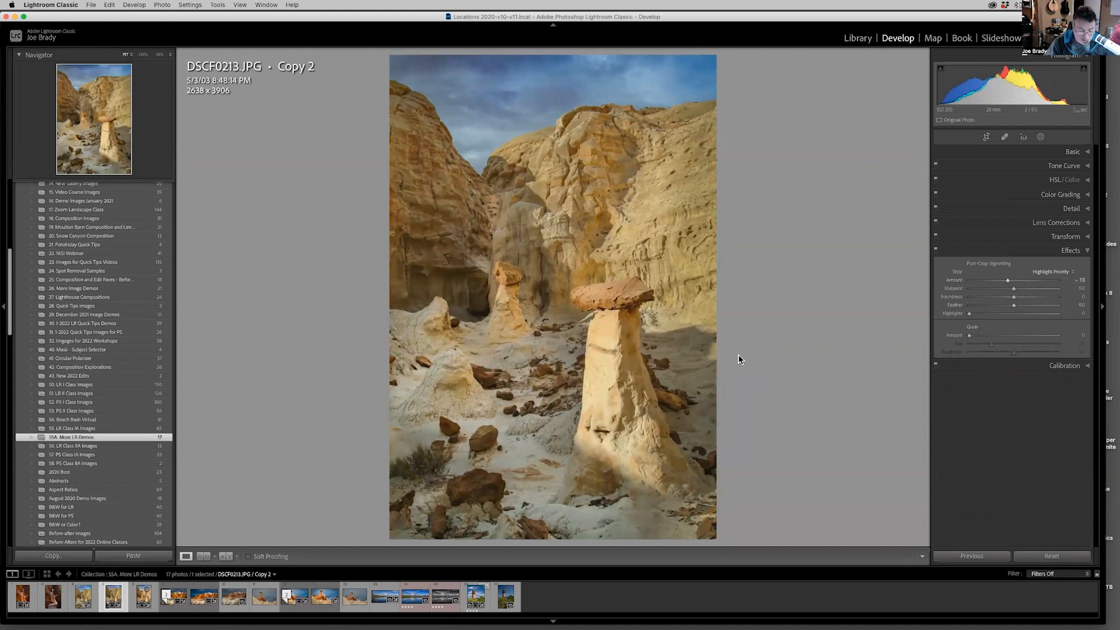
Add a radial gradient mask tilted diagonally from the left cliff through both hoodoos, brighten it with Exposure 0.34, and finish masking.
key("shift+m")
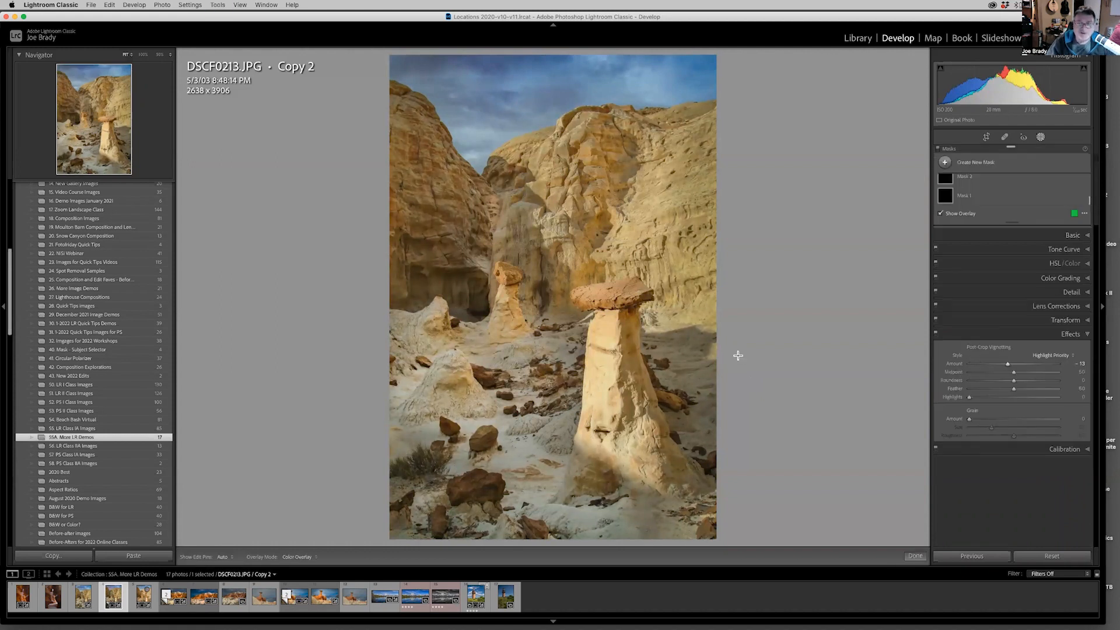
left_click_drag(502, 188, 578, 405)
left_click_drag(518, 235, 542, 309)
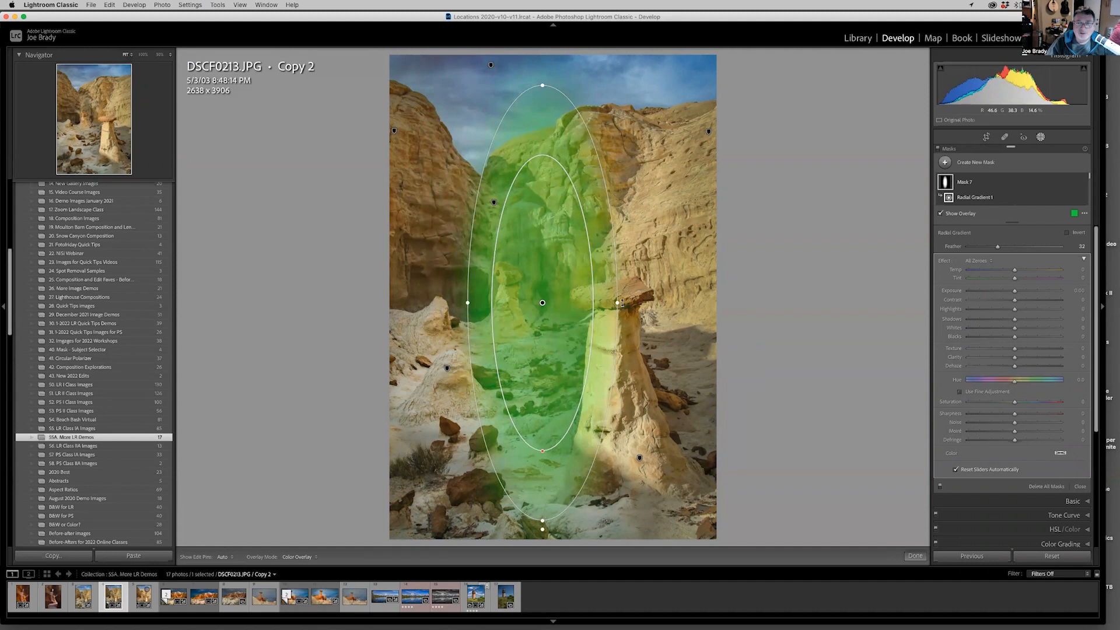
left_click_drag(621, 302, 617, 264)
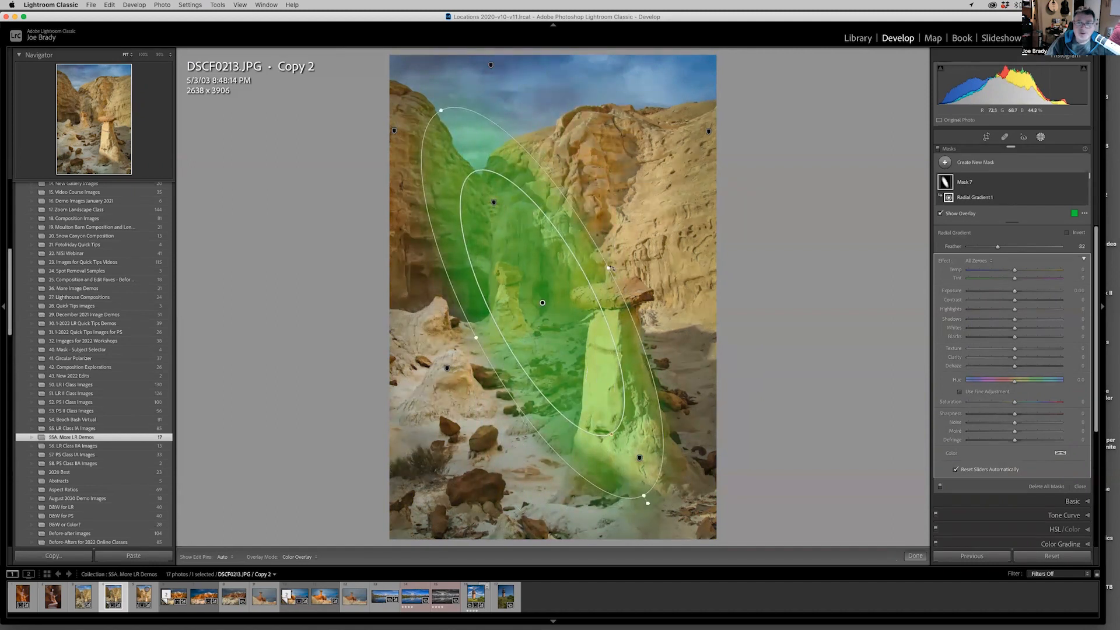
left_click_drag(542, 303, 553, 318)
left_click_drag(622, 281, 631, 278)
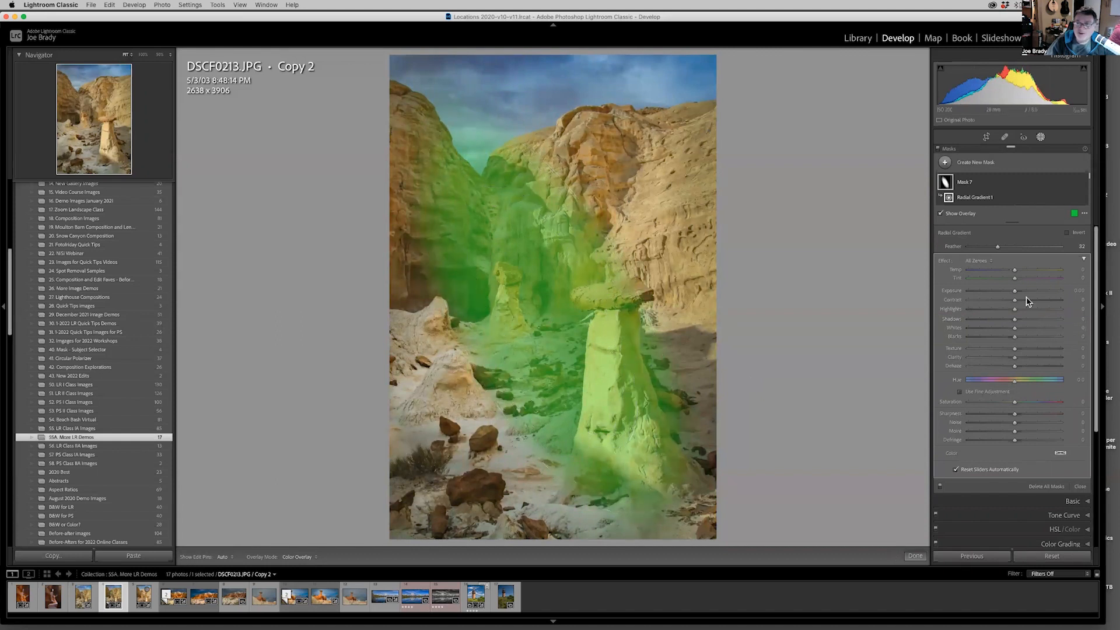
left_click_drag(1014, 295, 1018, 296)
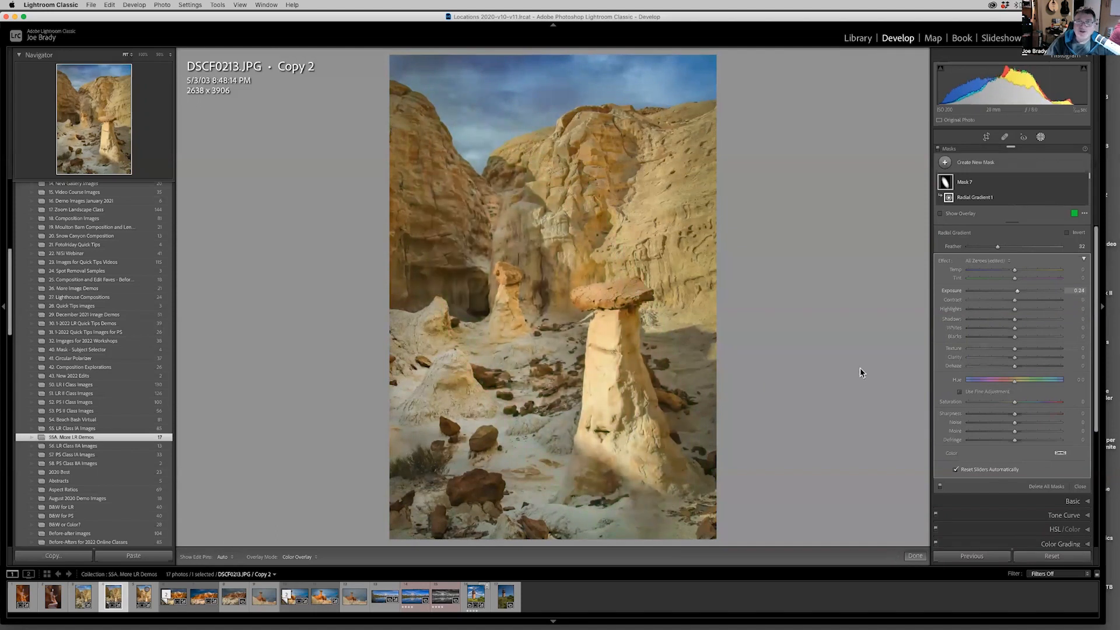
left_click(913, 556)
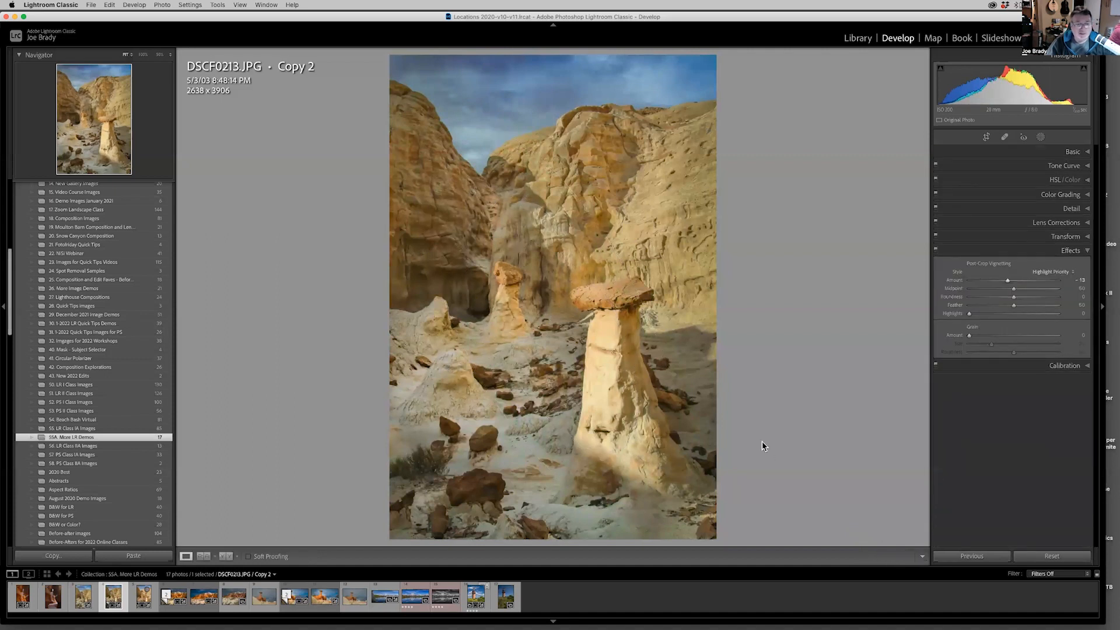
Reset all adjustments on the original DSCF0213.JPG, then select it together with the cropped copy and view it full screen for comparison.
left_click(83, 599)
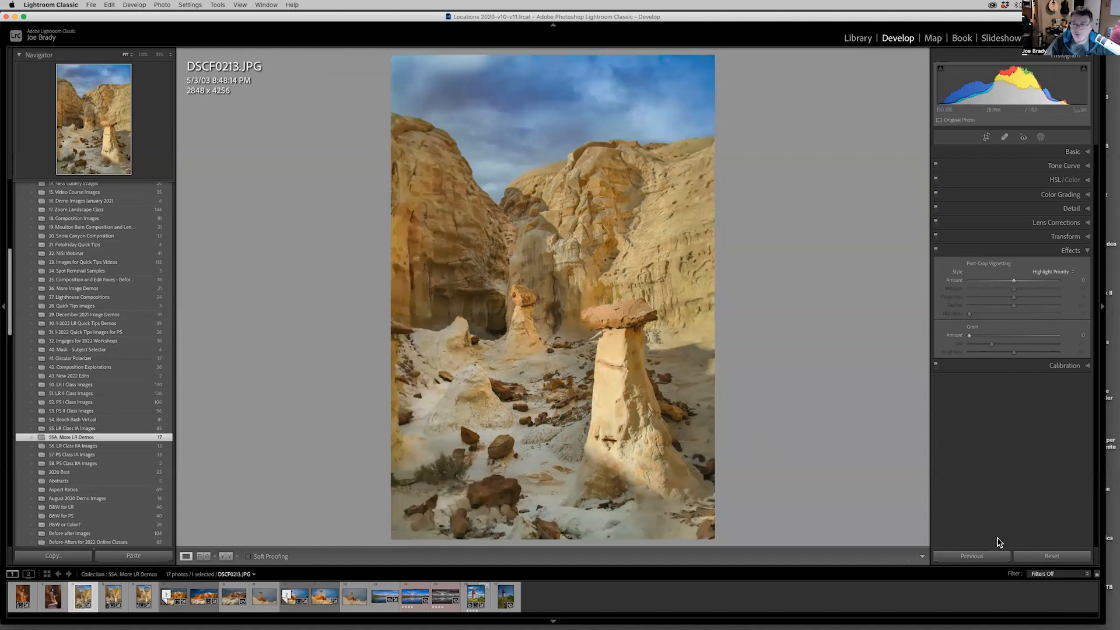
left_click(1045, 556)
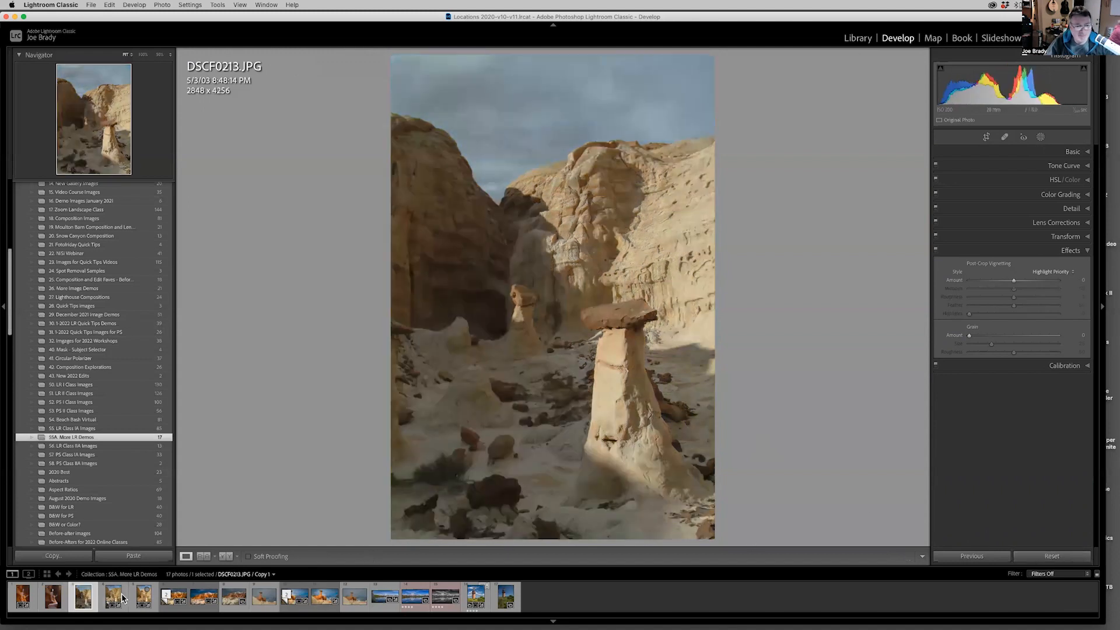
left_click(113, 601, "super")
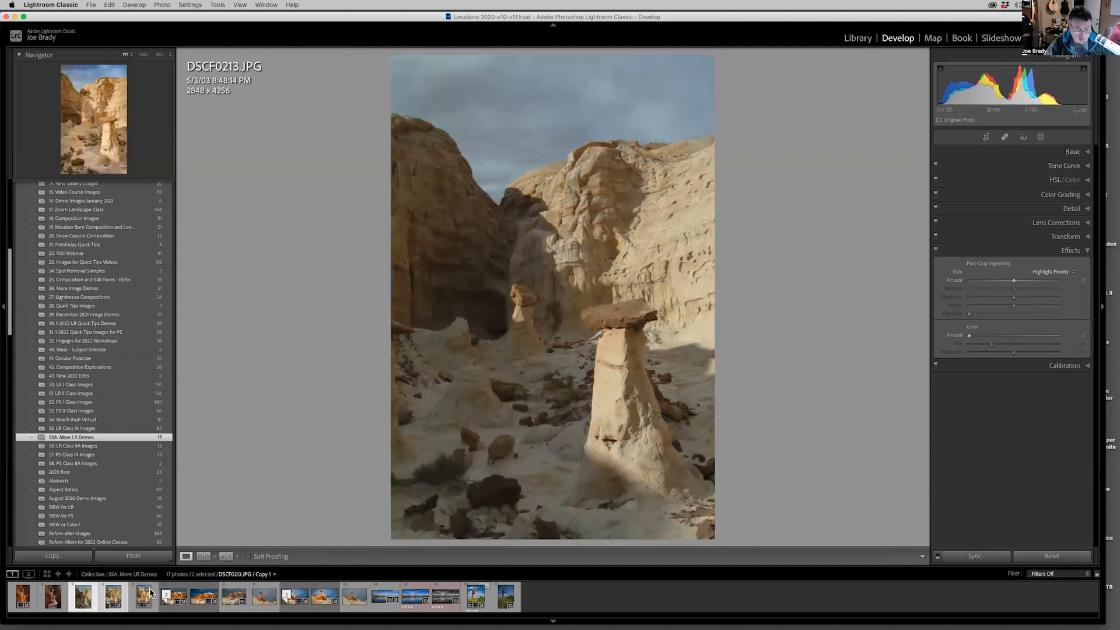
key("f")
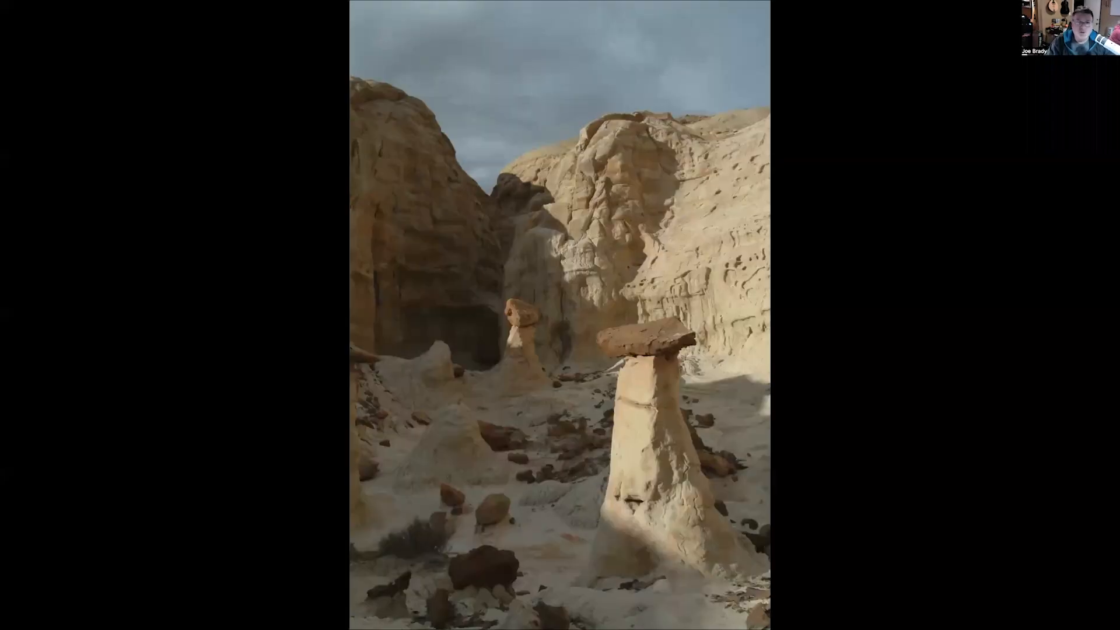